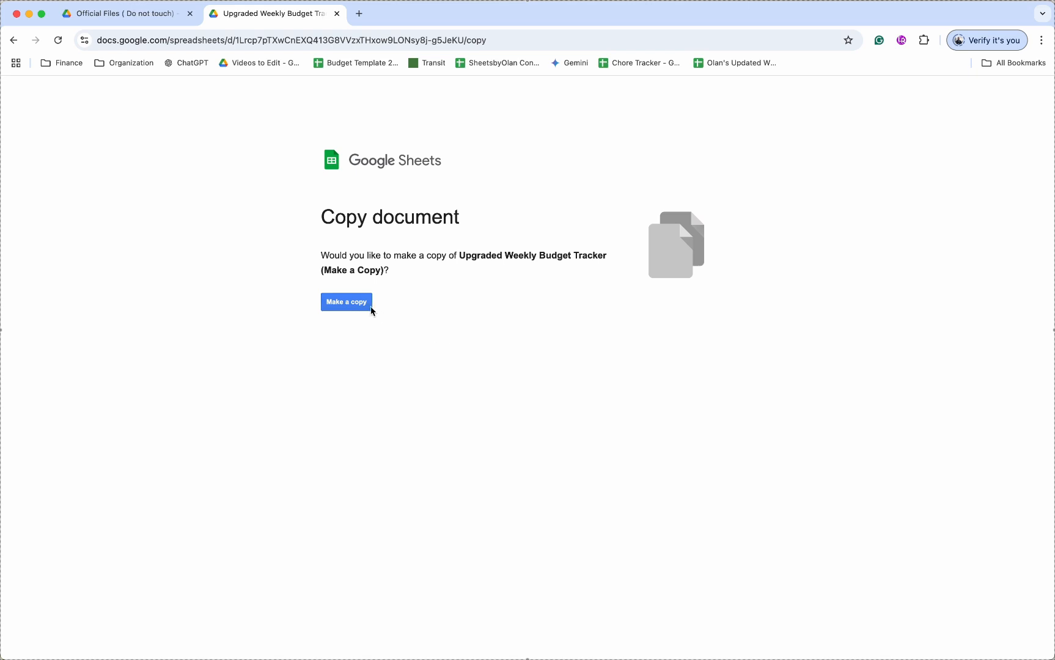
Step: Make a copy of the Upgraded Weekly Budget Tracker template and open its Bills sheet
click(360, 303)
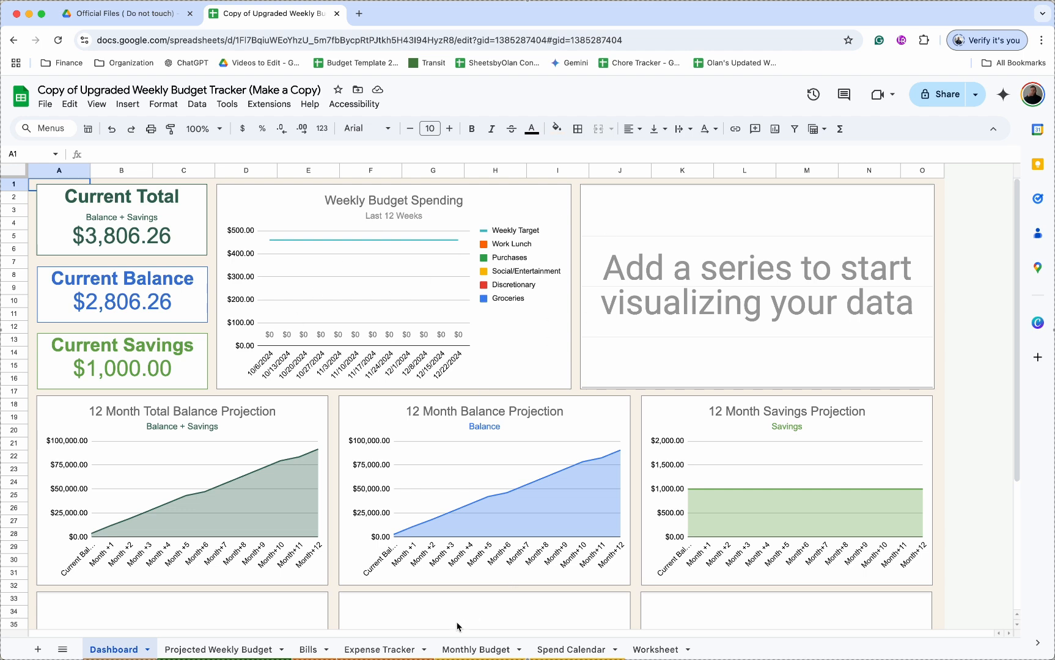
click(310, 650)
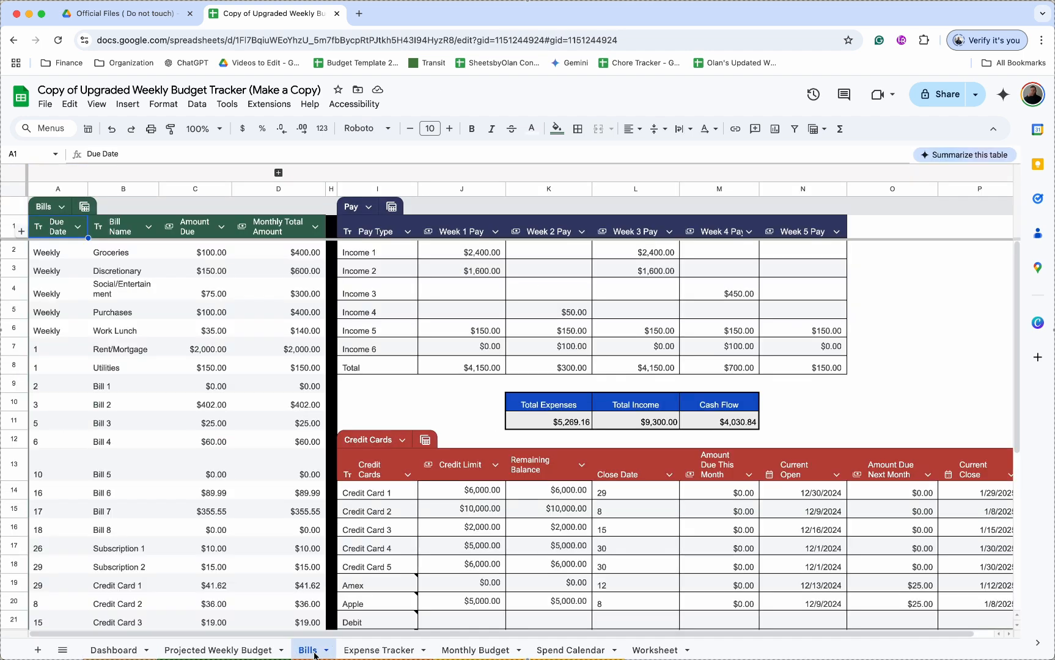
Step: Review the weekly spending categories in the Bills table, along with the rent, utilities and other dated bills and their due dates
click(148, 255)
drag(147, 255, 141, 331)
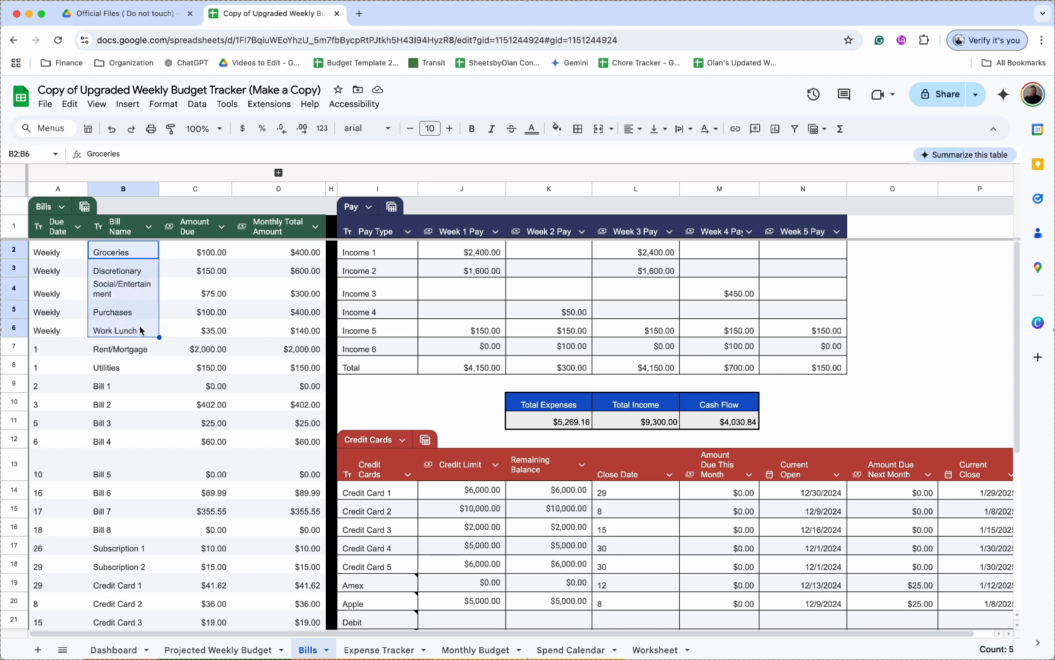
click(129, 271)
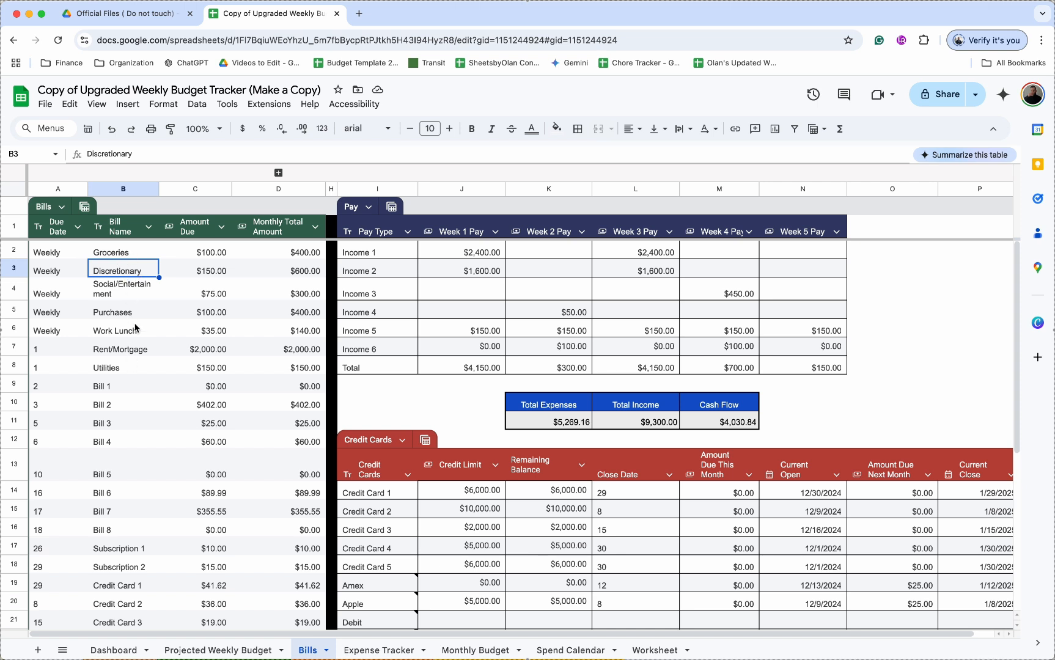
click(133, 352)
click(133, 371)
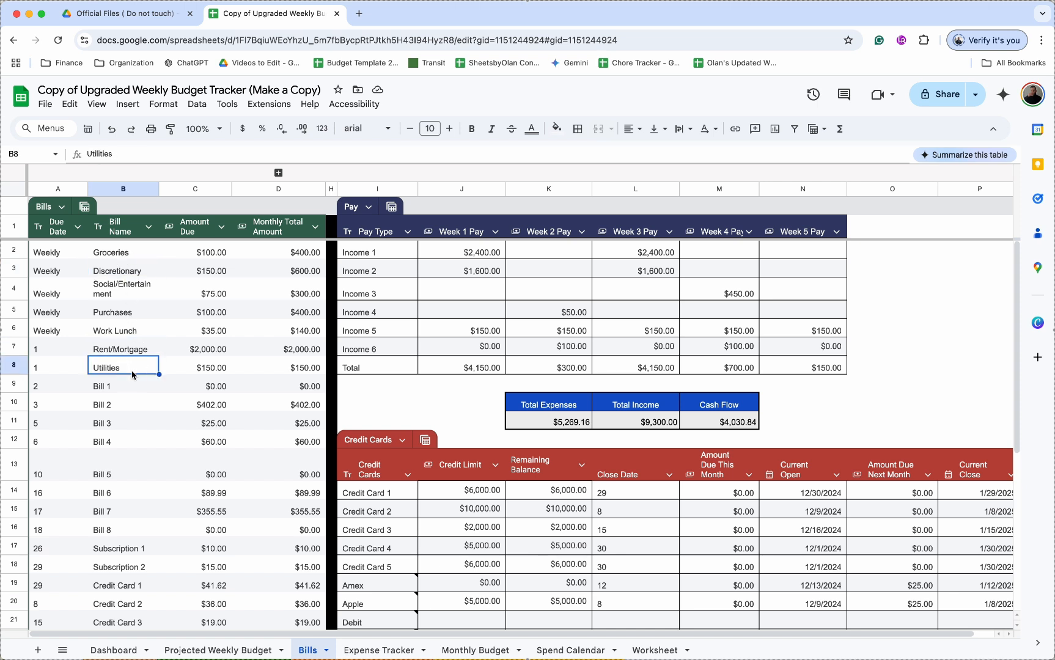
drag(56, 349, 55, 584)
click(93, 527)
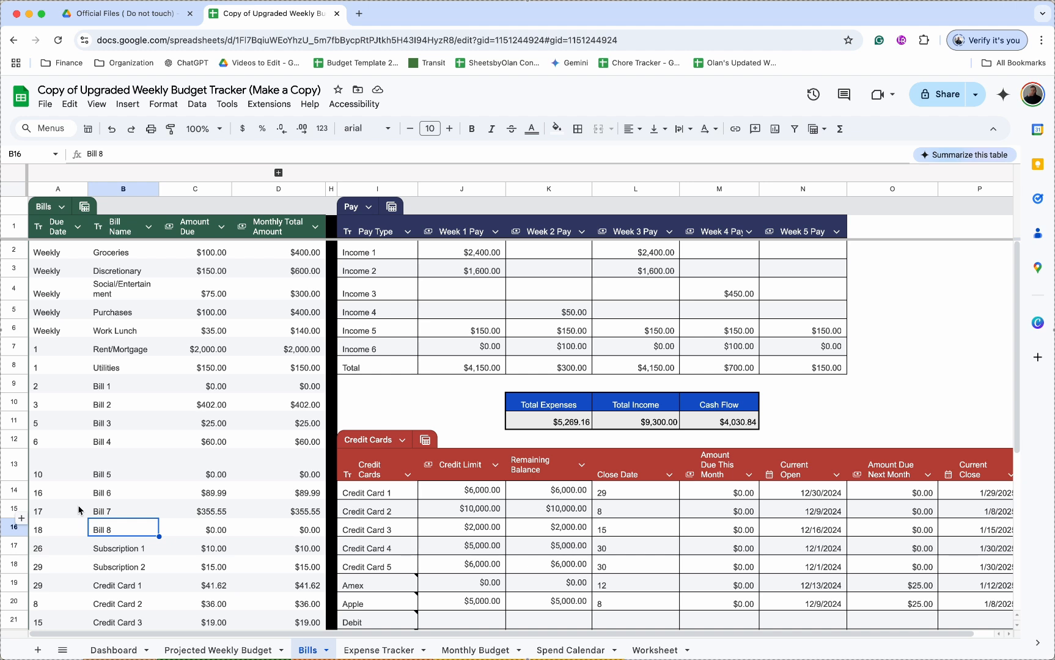
Step: Review the numbered bills, subscriptions, credit cards and one-time entries further down the Bills table
click(109, 494)
scroll(110, 499, down, 3)
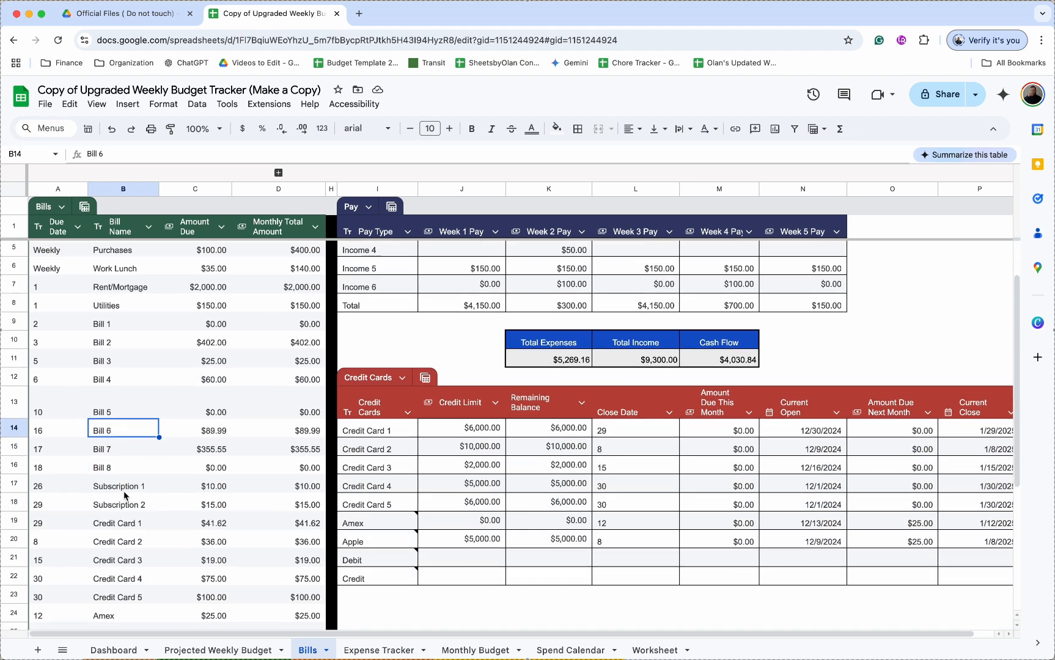
click(125, 488)
click(123, 508)
scroll(121, 509, down, 2)
click(121, 508)
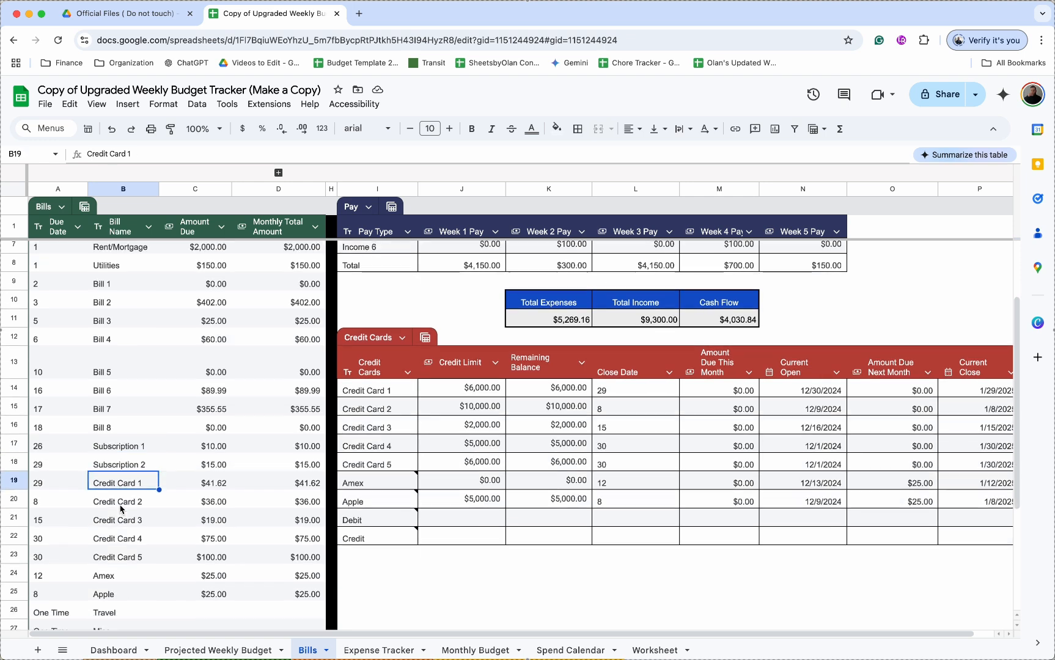
scroll(120, 509, down, 3)
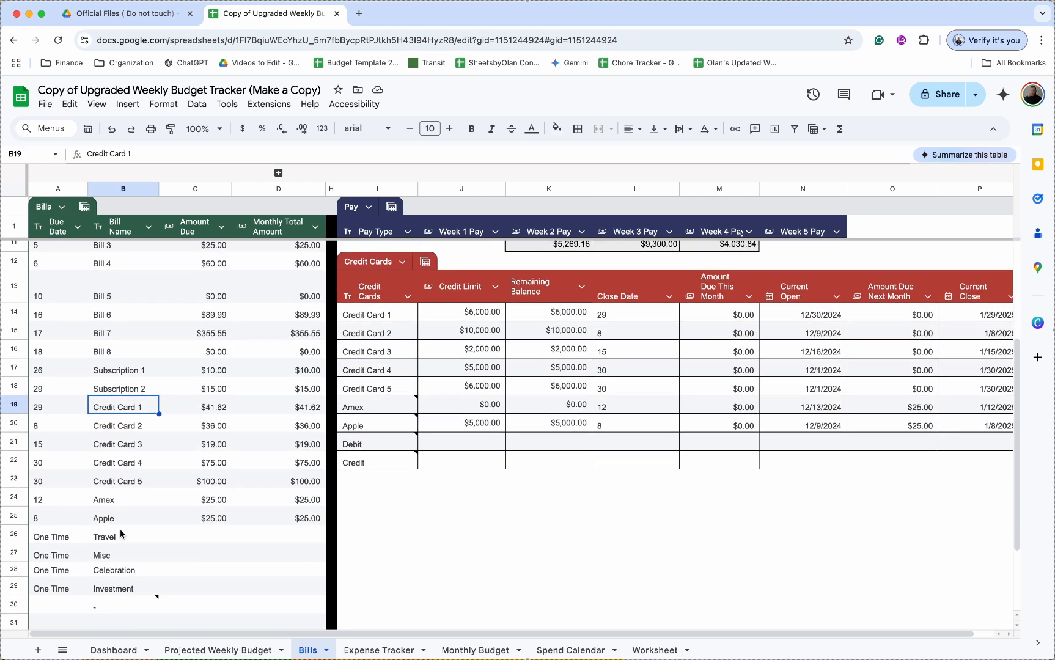
click(120, 533)
click(120, 559)
scroll(120, 560, down, 2)
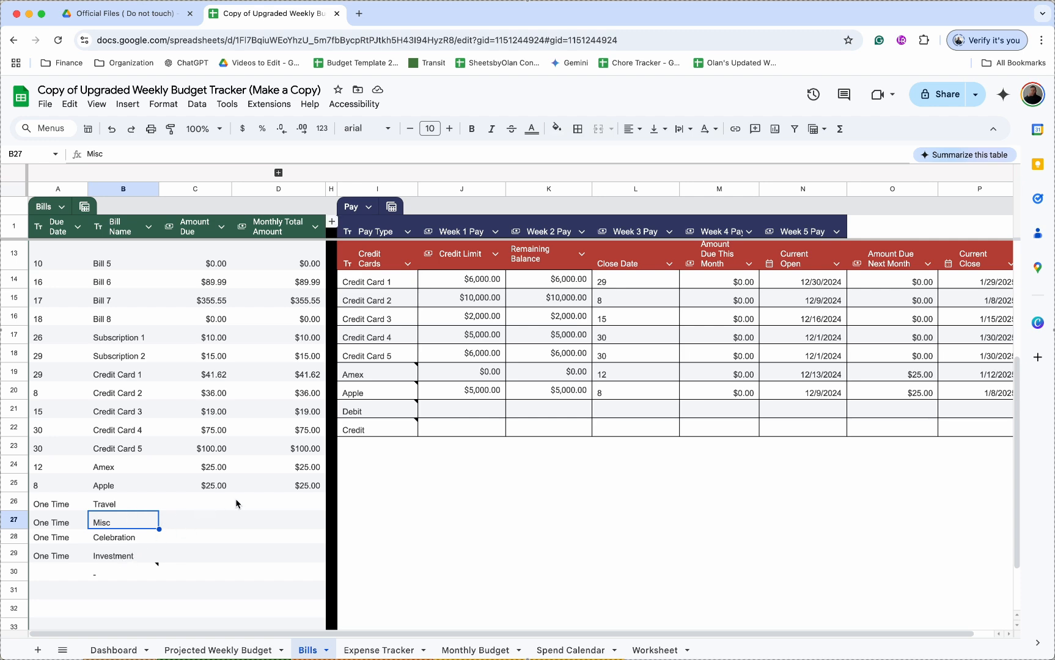
scroll(238, 483, up, 5)
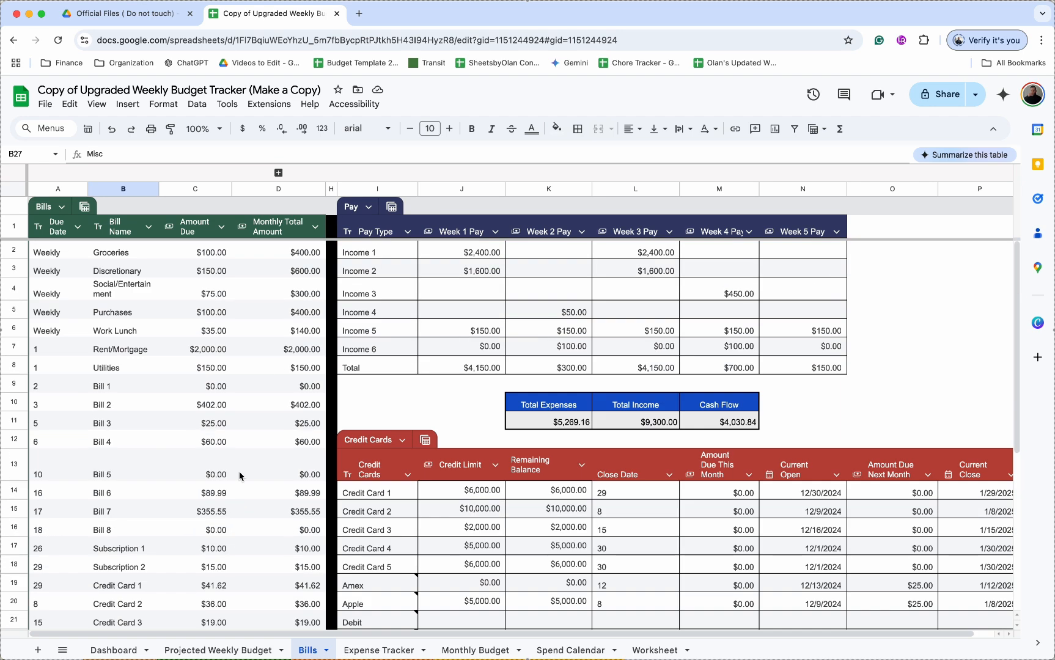
Step: Expand the grouped columns E to G of the Bills table and examine the Subscription, Discretionary and Discretionary & Groceries flags for Groceries
click(278, 173)
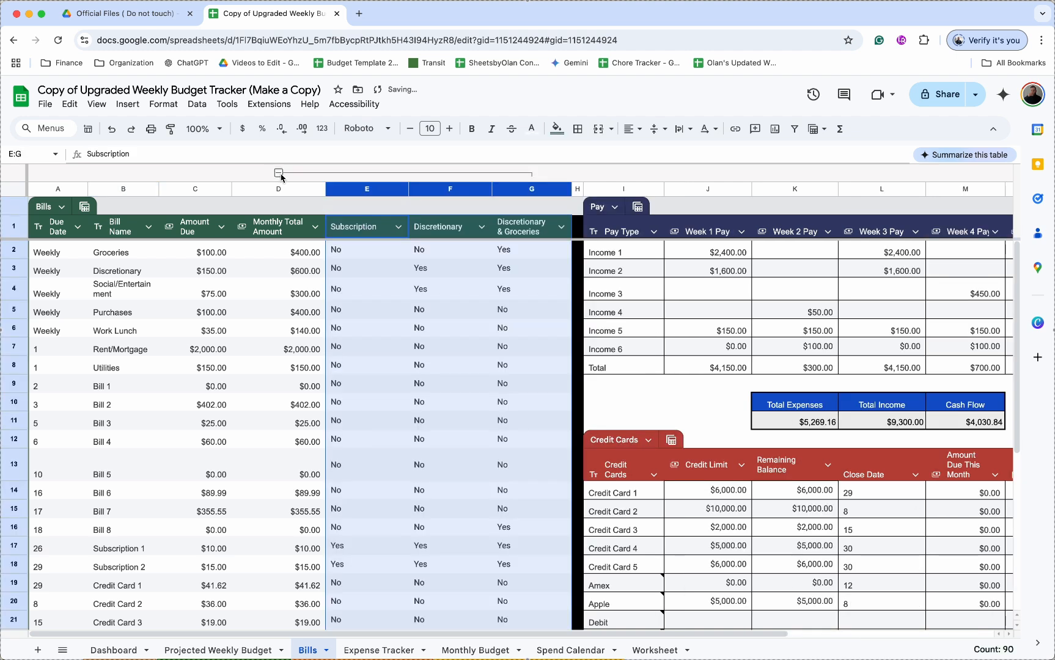
click(424, 270)
click(426, 249)
click(557, 248)
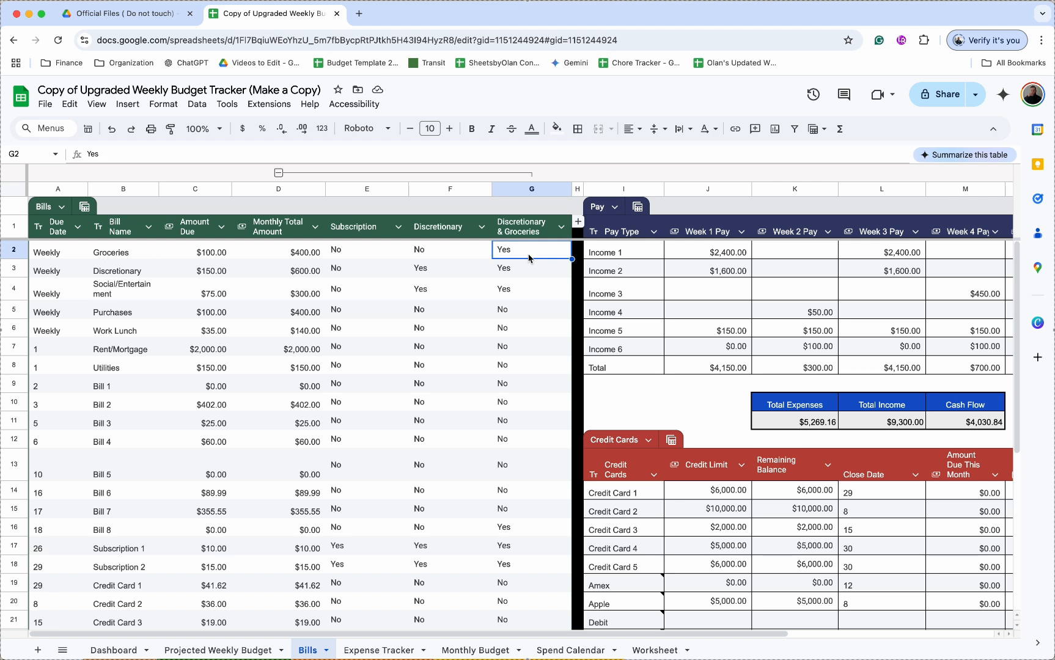
click(451, 260)
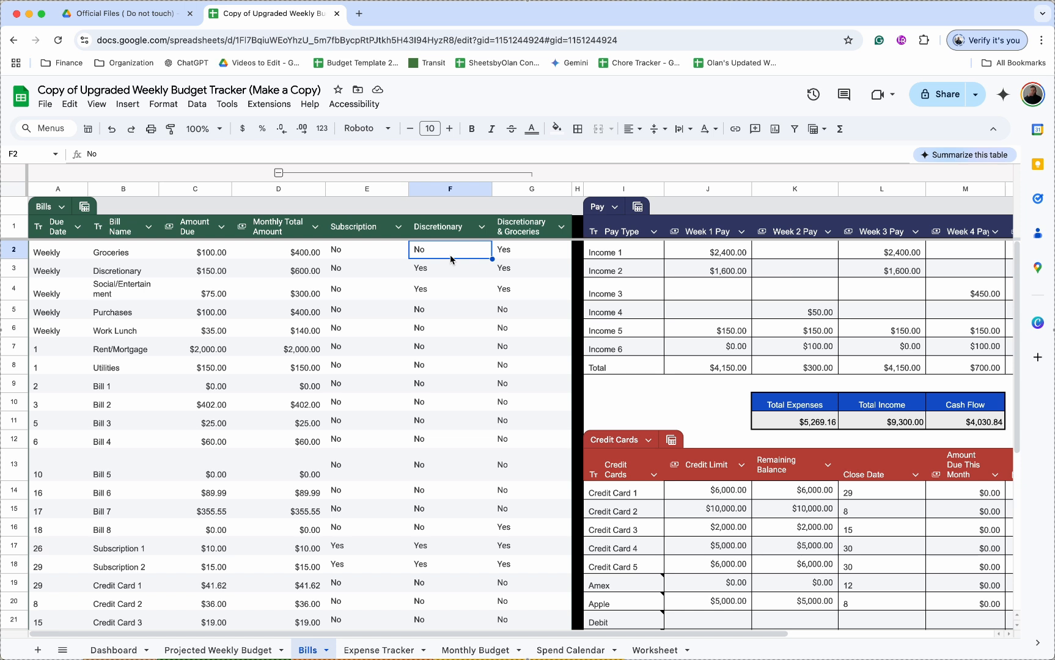
click(387, 255)
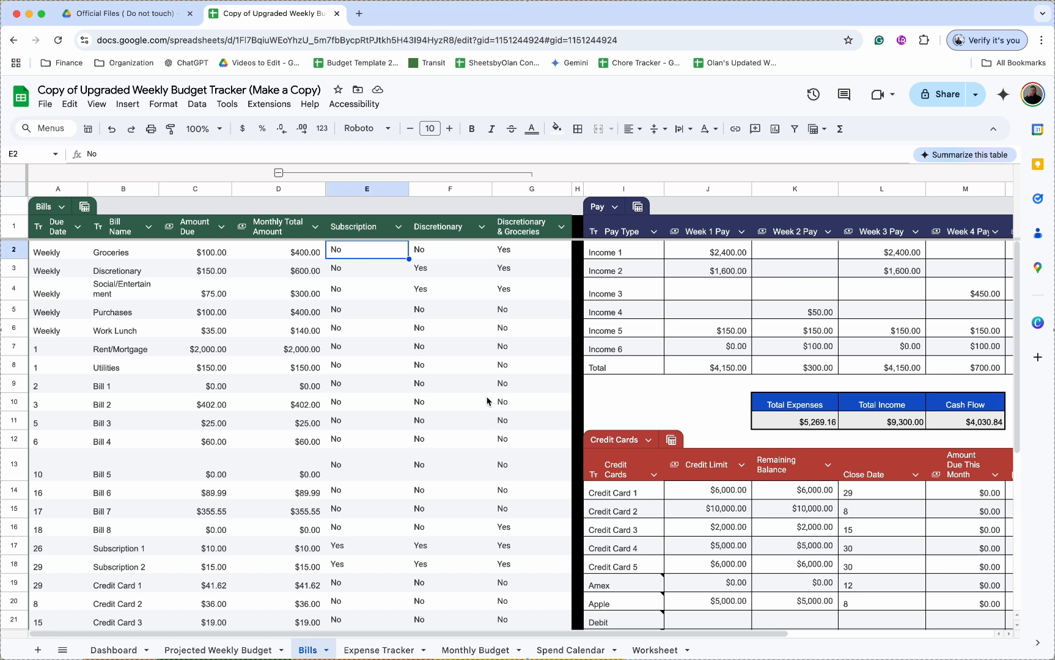
Step: View the Spend Calendar sheet with its Only Discretionary filter, and return to the Bills sheet
click(564, 651)
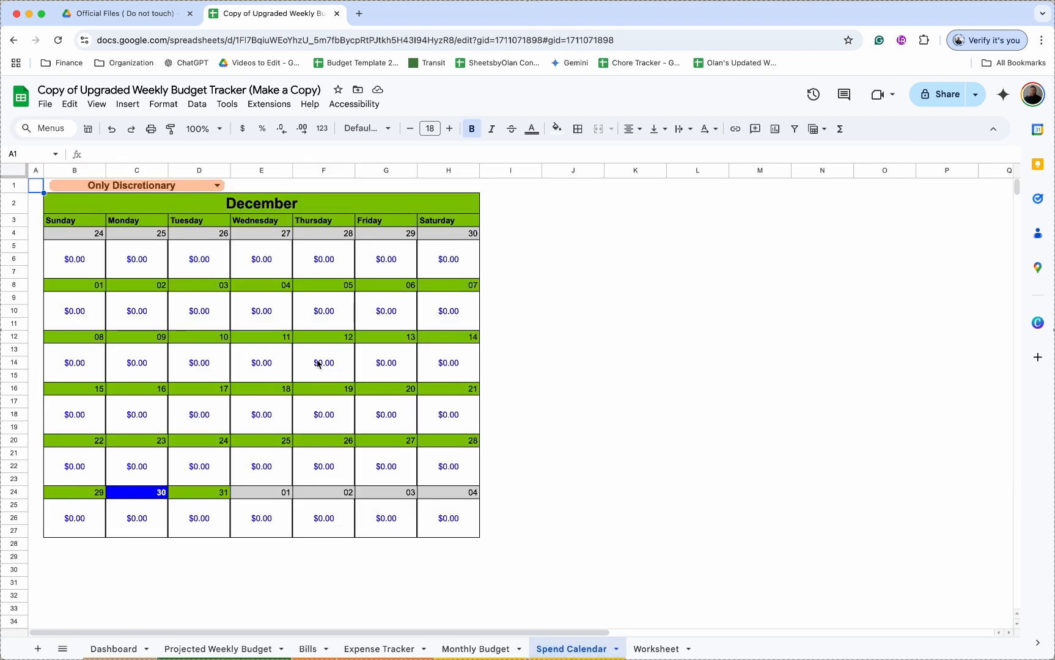
click(308, 650)
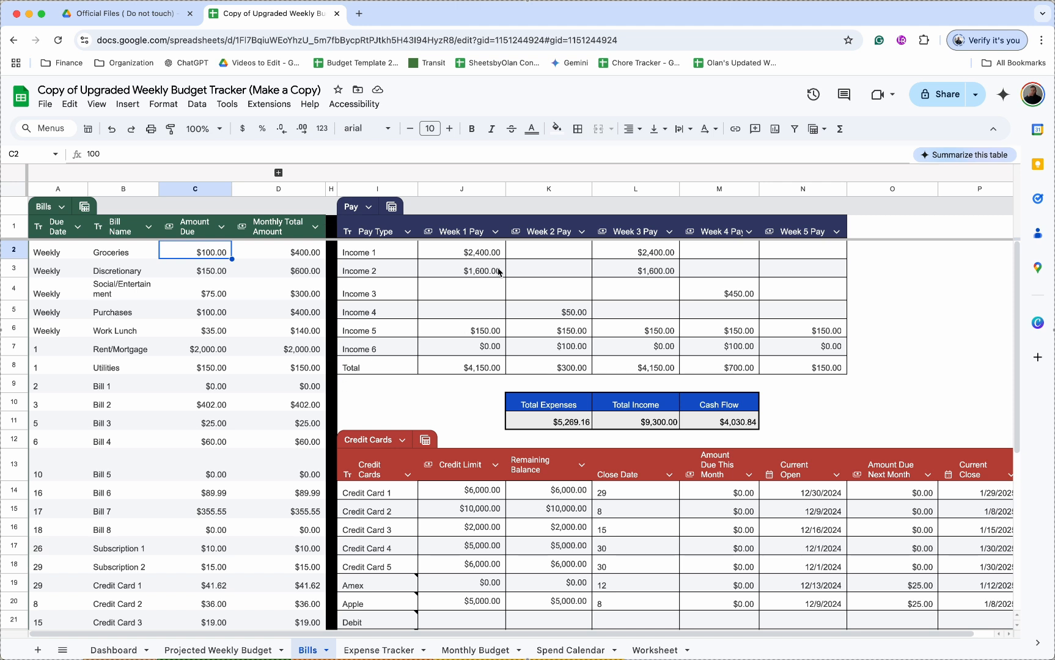
Step: Examine the Week 1 and Week 3 amounts for Income 1 and Income 2 in the Pay table
click(480, 256)
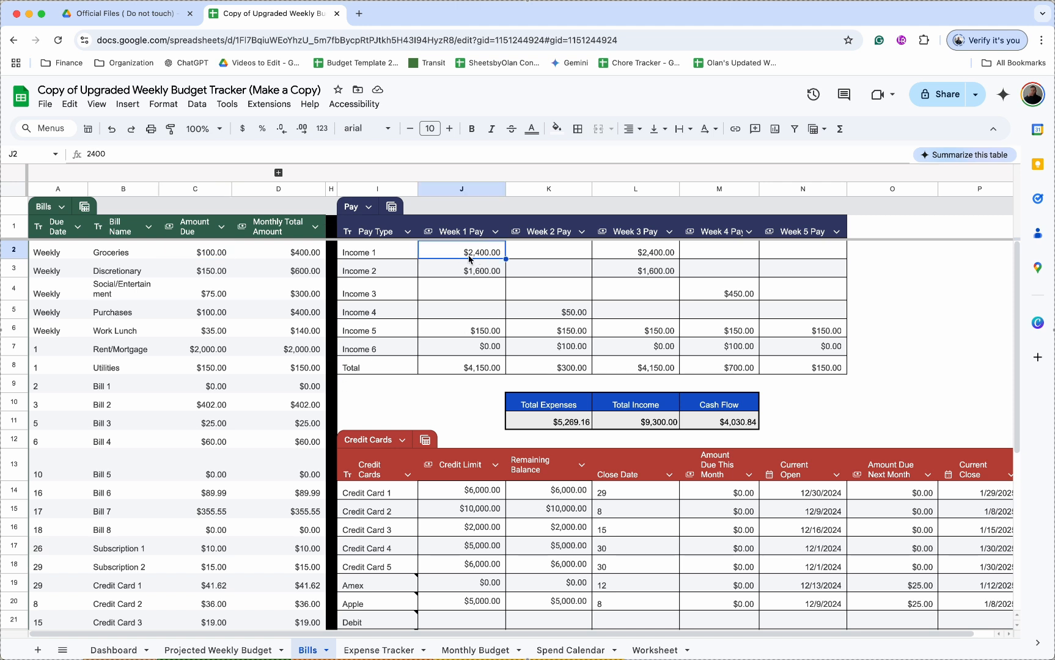
click(444, 289)
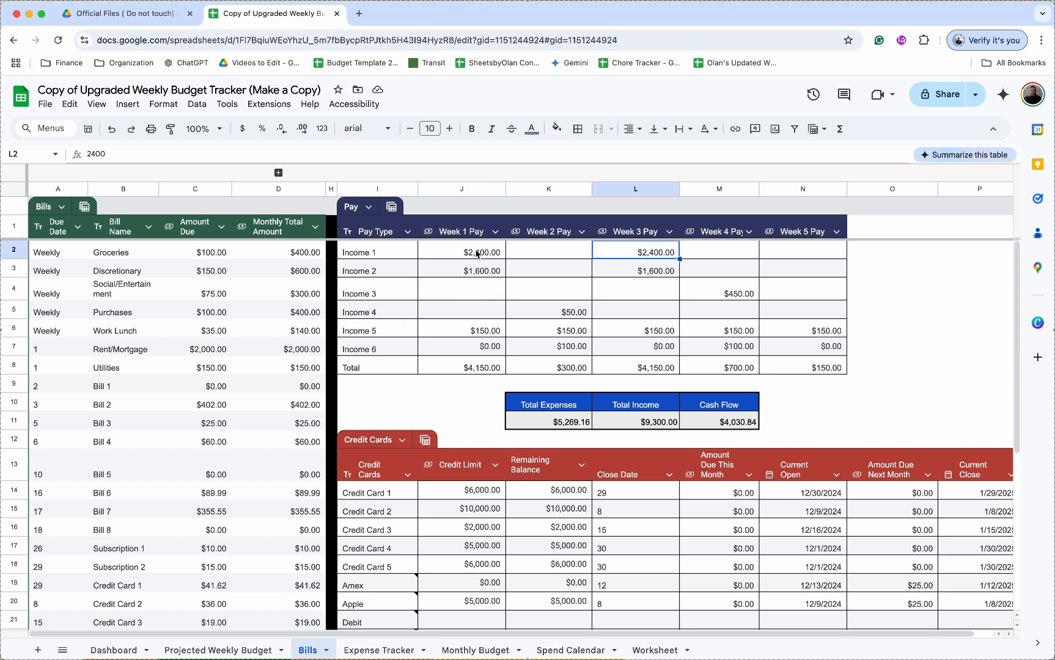
click(478, 254)
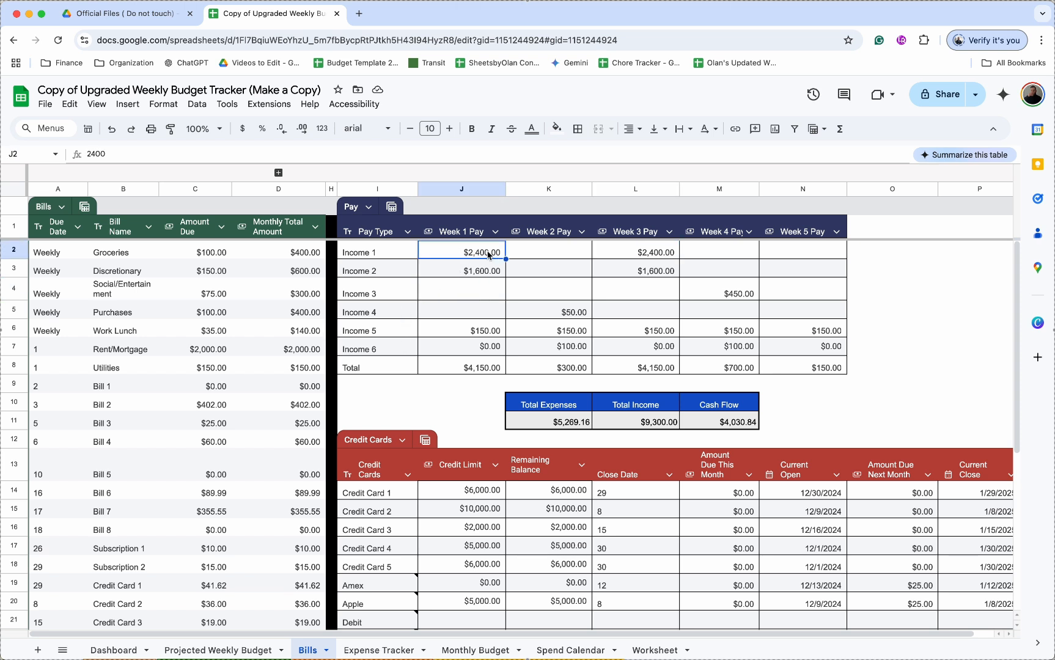
click(650, 254)
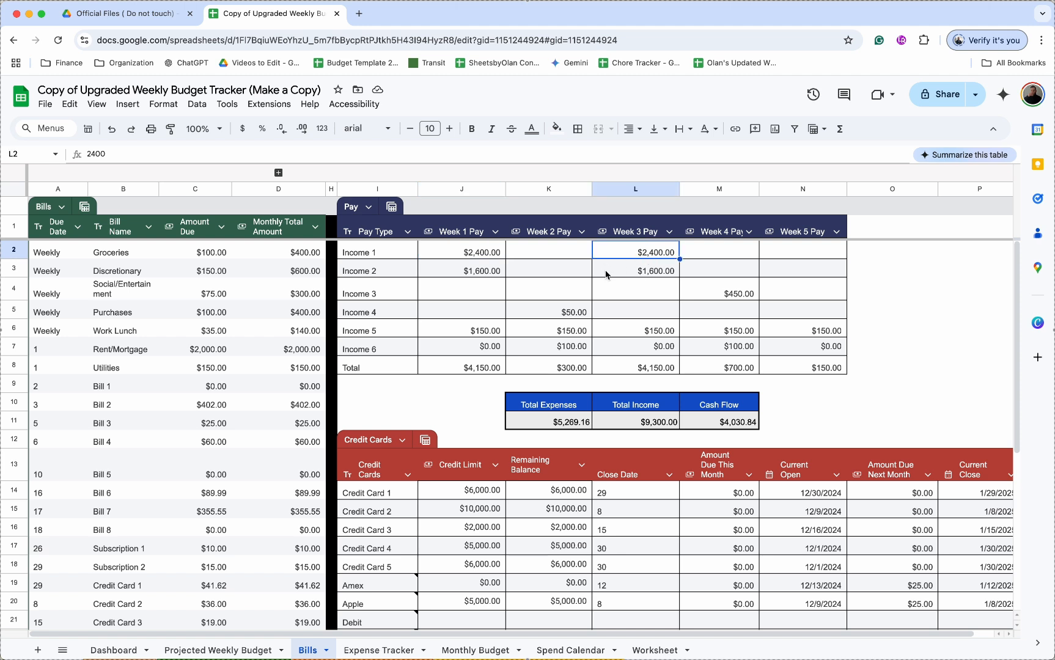
click(483, 271)
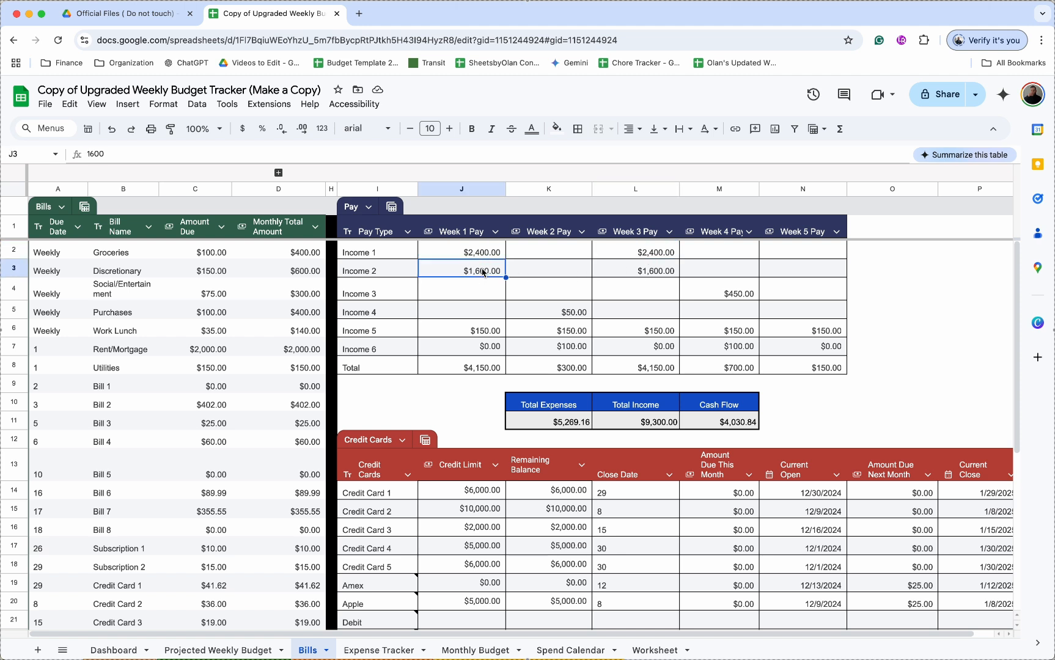
click(660, 272)
click(483, 270)
Step: Review the Income 3 and Income 4 rows of the Pay table and inspect the Total Expenses formula
drag(468, 294, 808, 288)
click(808, 289)
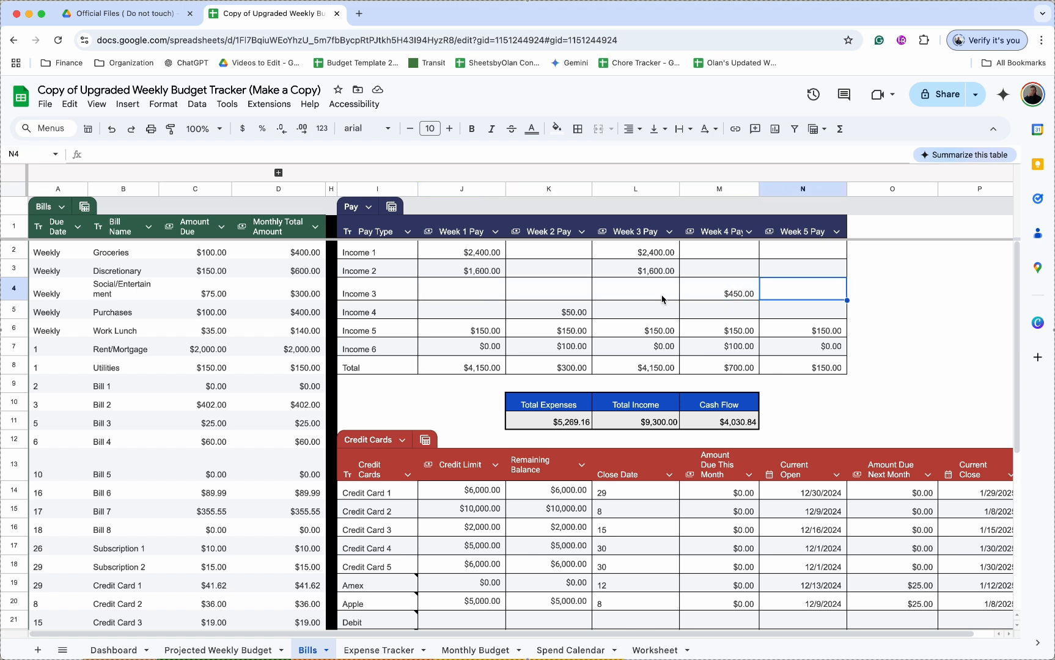
click(538, 314)
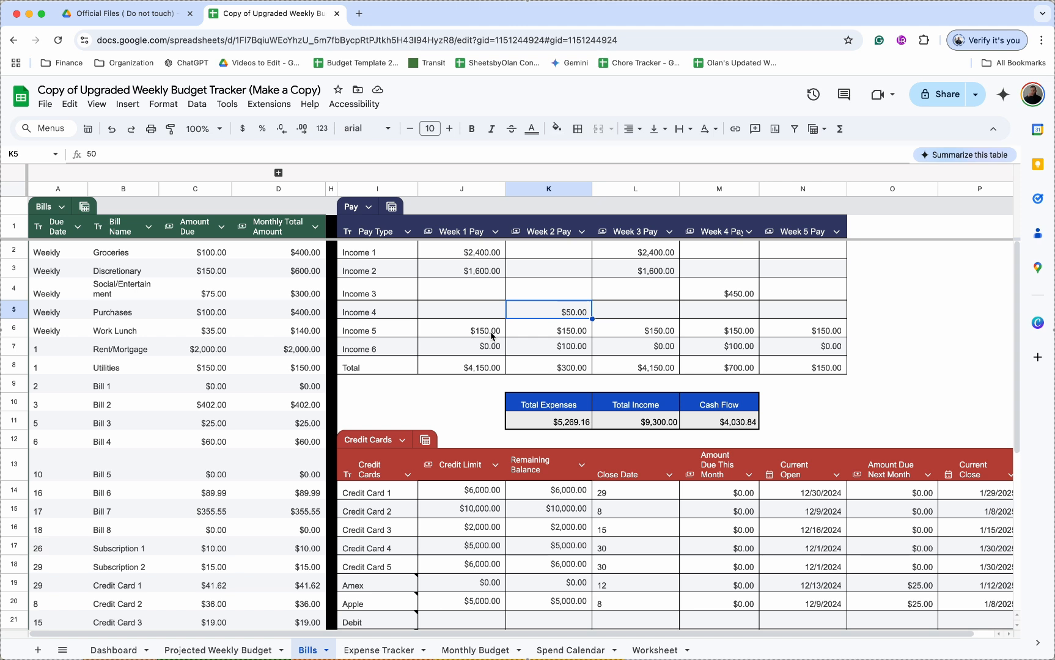
click(668, 386)
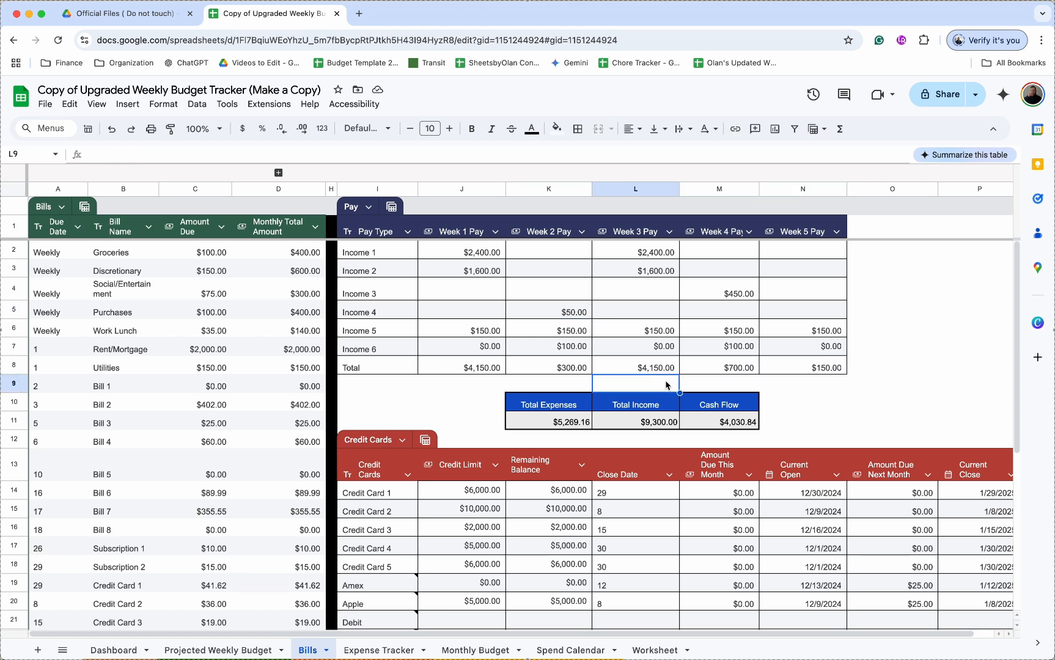
click(576, 430)
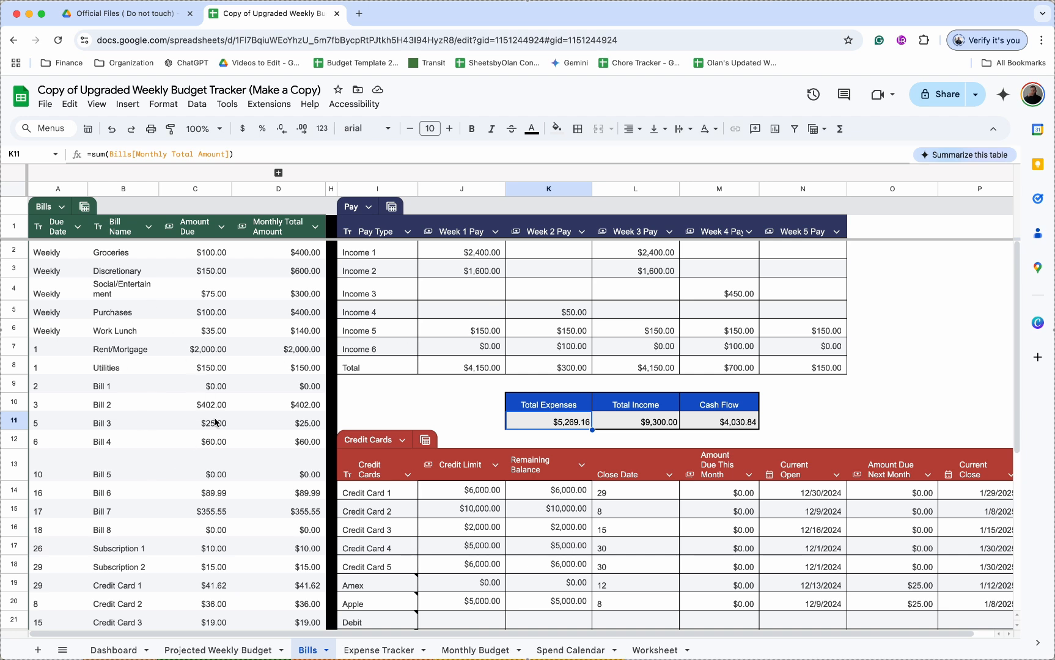
Step: Examine the credit limits, remaining balances and close-date formulas in the Credit Cards table
click(458, 590)
scroll(457, 589, down, 3)
click(483, 472)
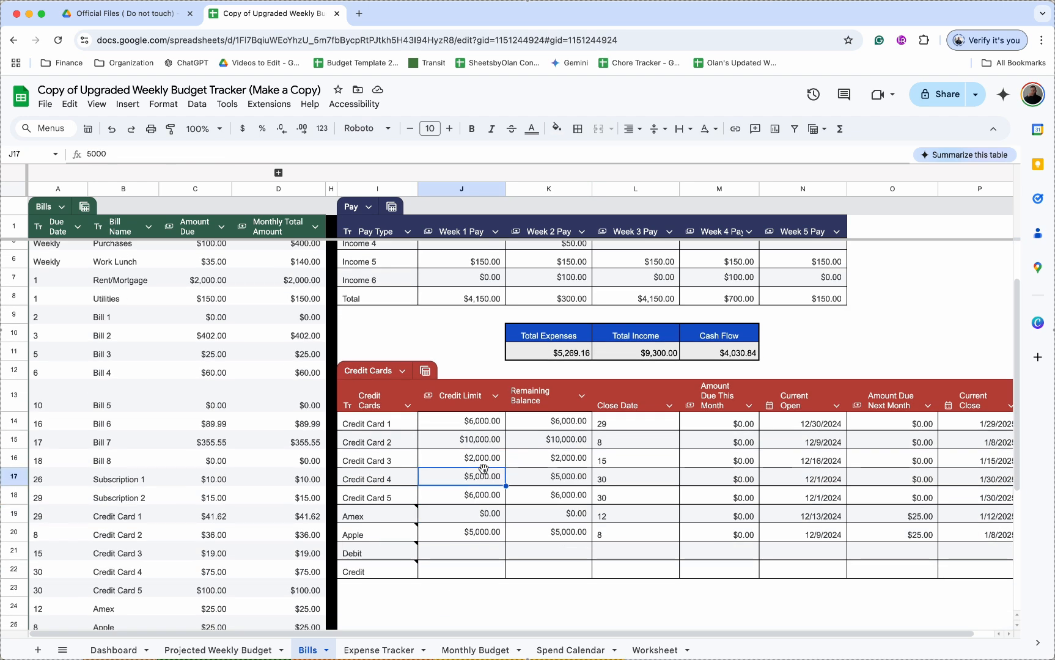
click(482, 422)
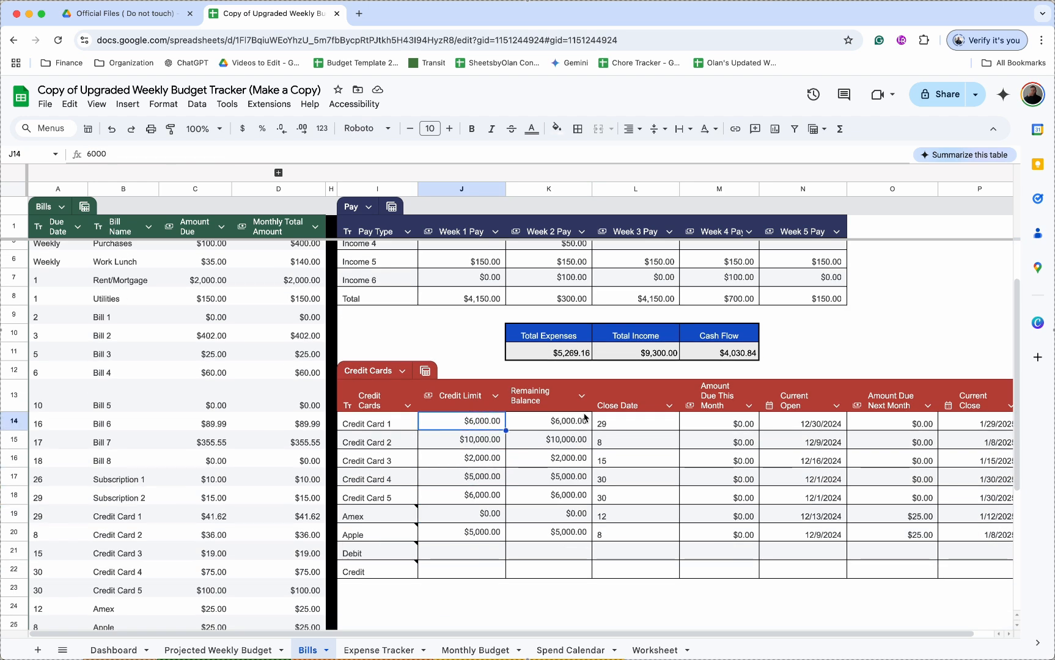
drag(579, 422, 582, 476)
drag(653, 420, 644, 463)
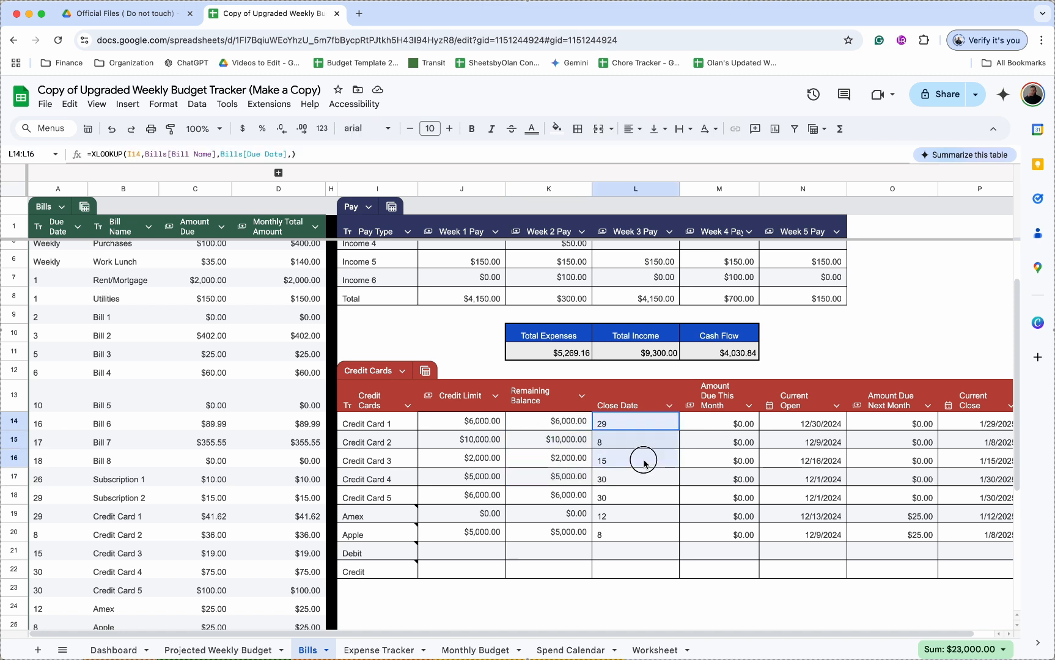
click(644, 462)
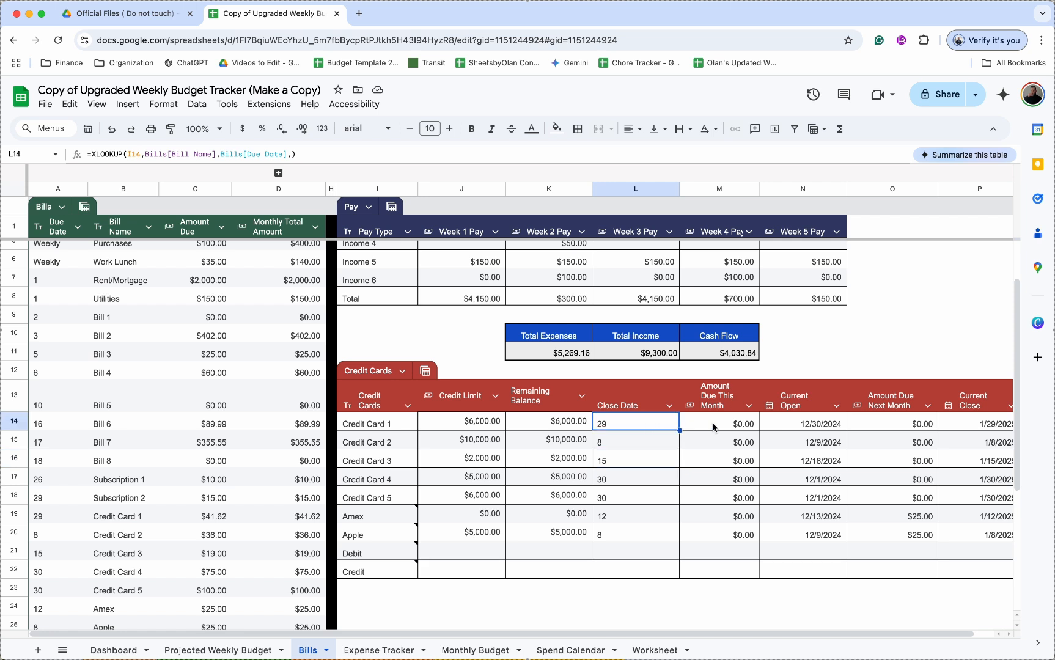
Step: Review the Amount Due This Month column for Credit Card 1 through Apple
click(740, 428)
drag(740, 428, 732, 541)
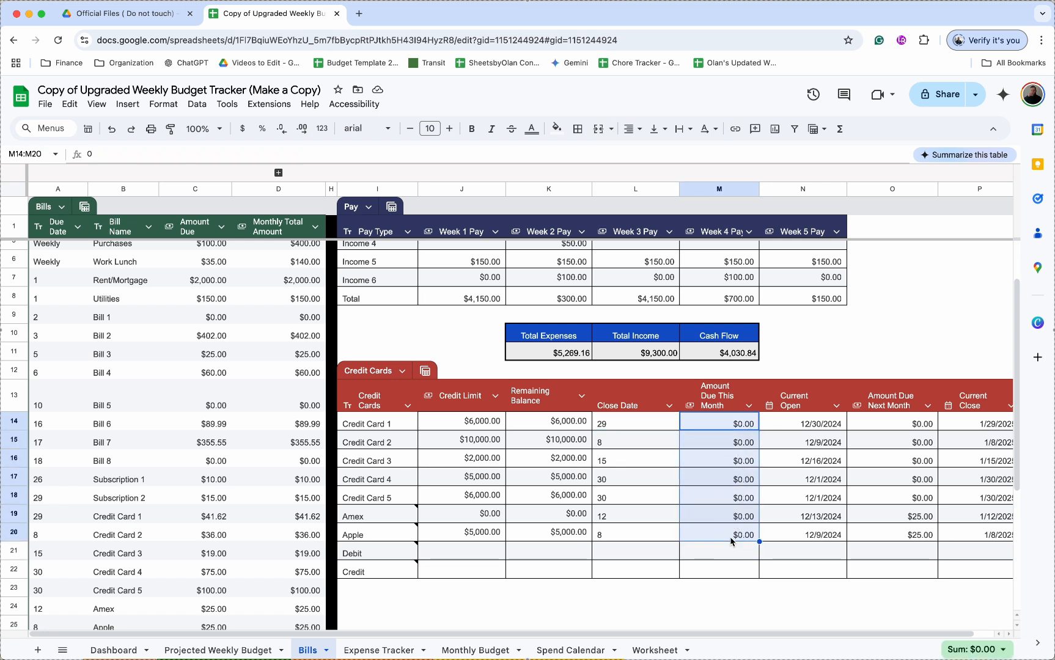
click(743, 430)
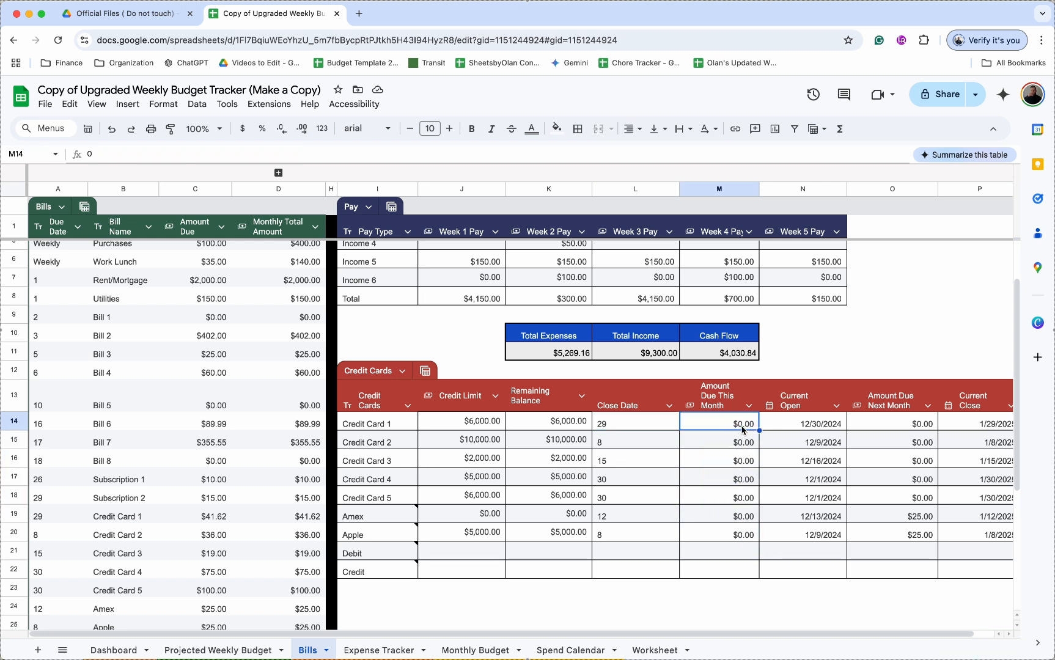
Step: Inspect the Amount Due Next Month formulas for Credit Card 1 and Apple, enlarging the formula bar to show Apple's full formula
click(898, 426)
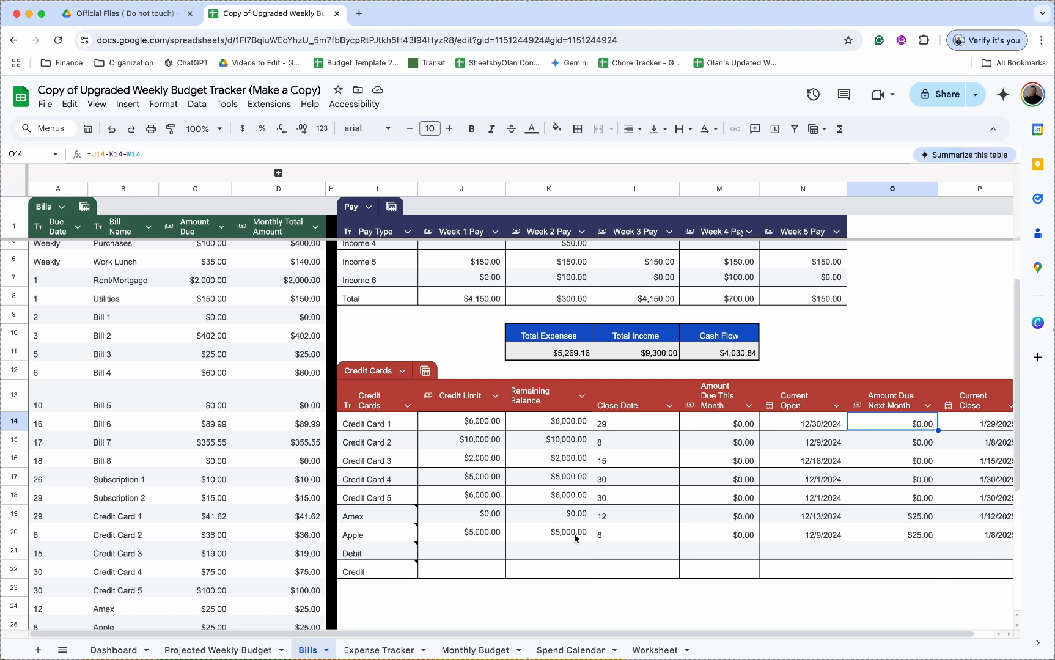
click(878, 537)
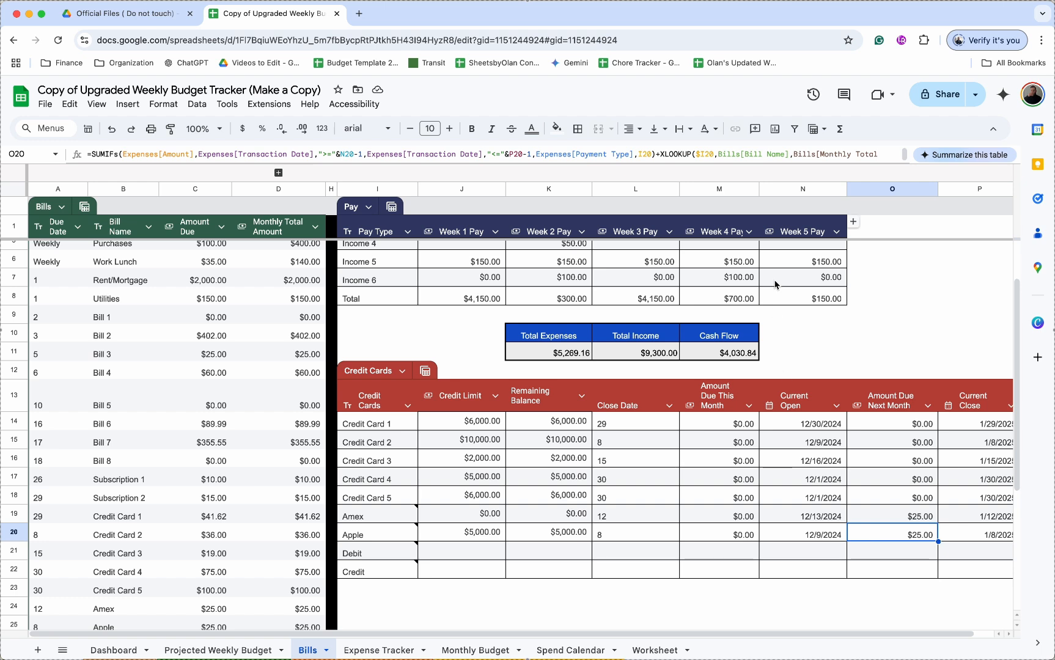
drag(748, 163, 743, 211)
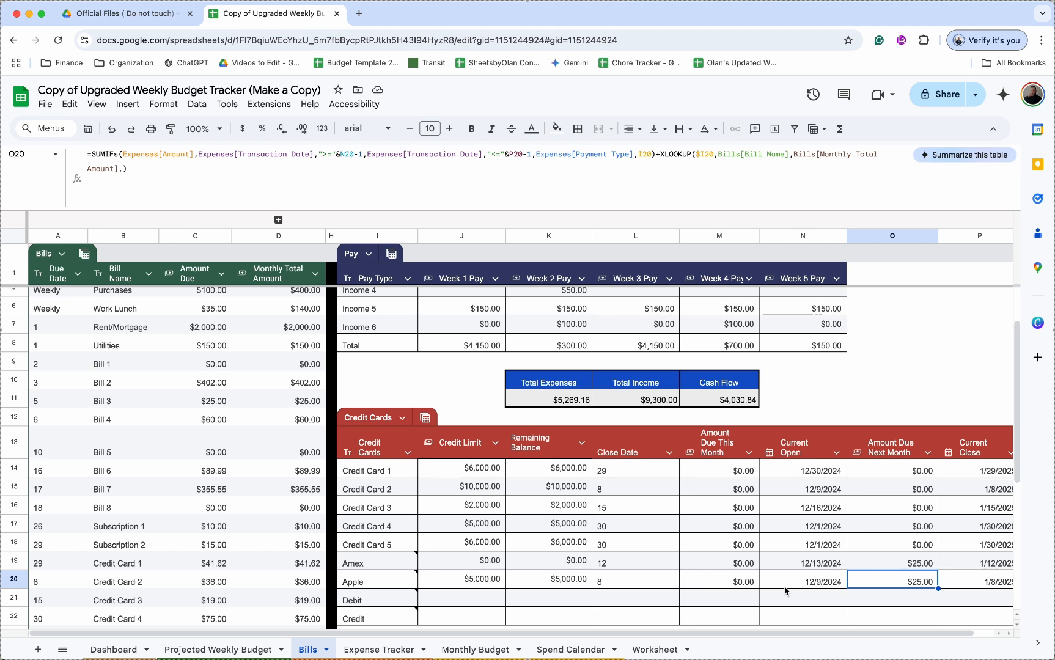
Step: Review Apple's remaining balance and compare the Amount Due Next Month formulas for Amex and Apple in the Credit Cards table
click(557, 586)
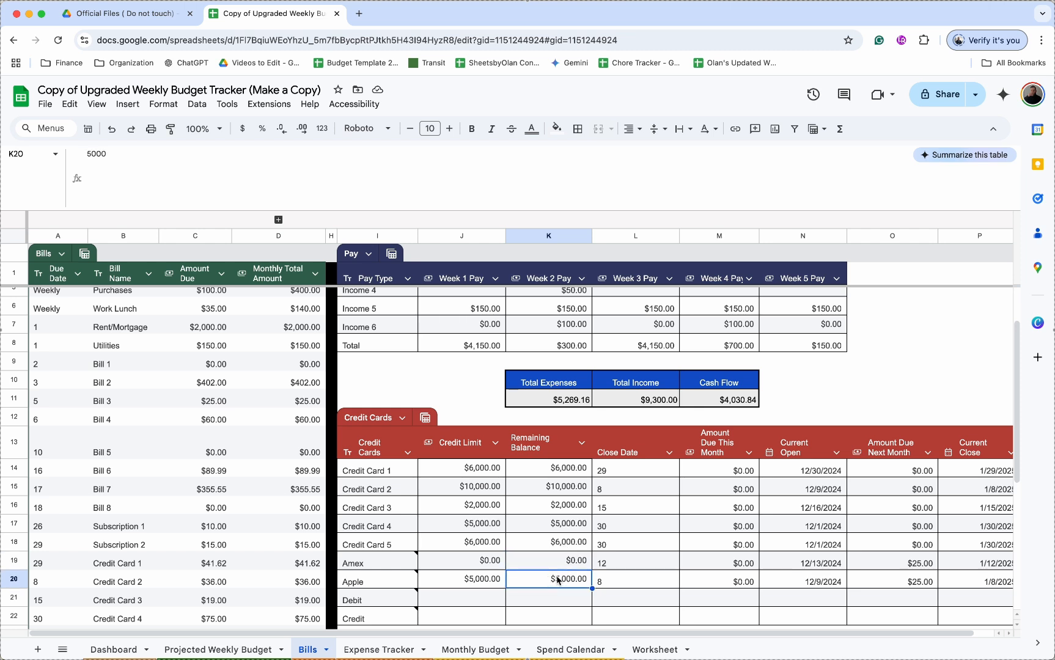
click(906, 578)
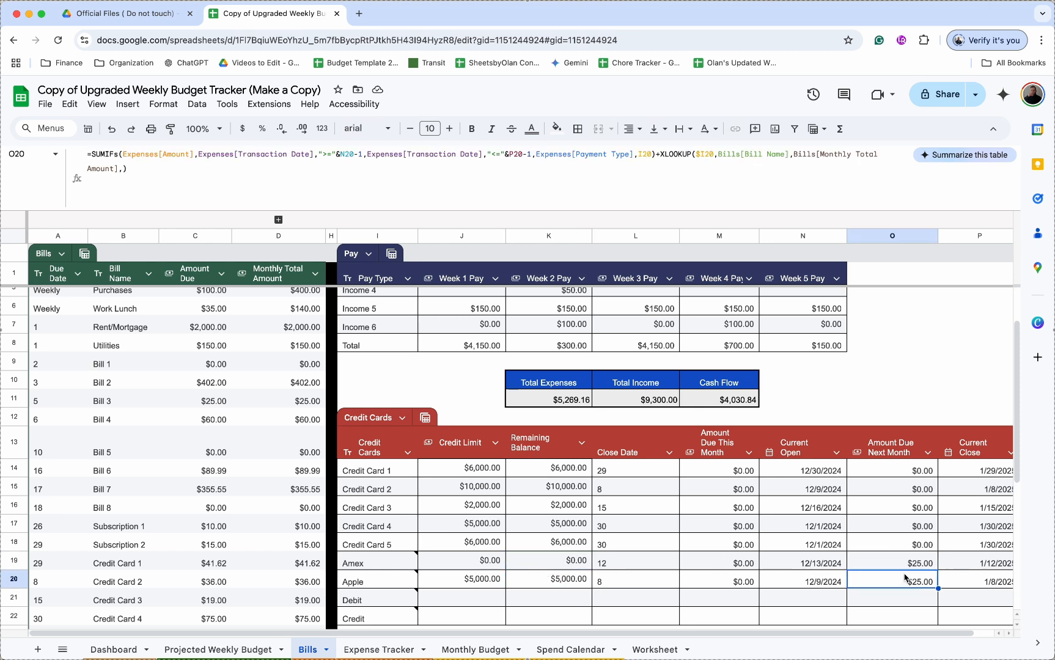
click(901, 566)
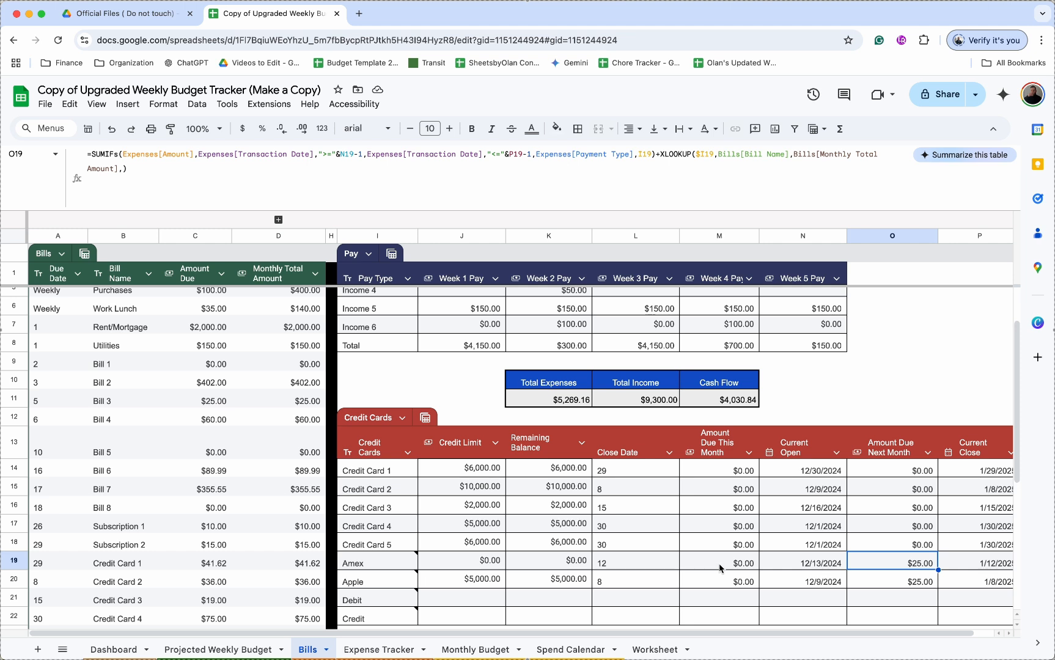
click(913, 581)
scroll(857, 580, down, 1)
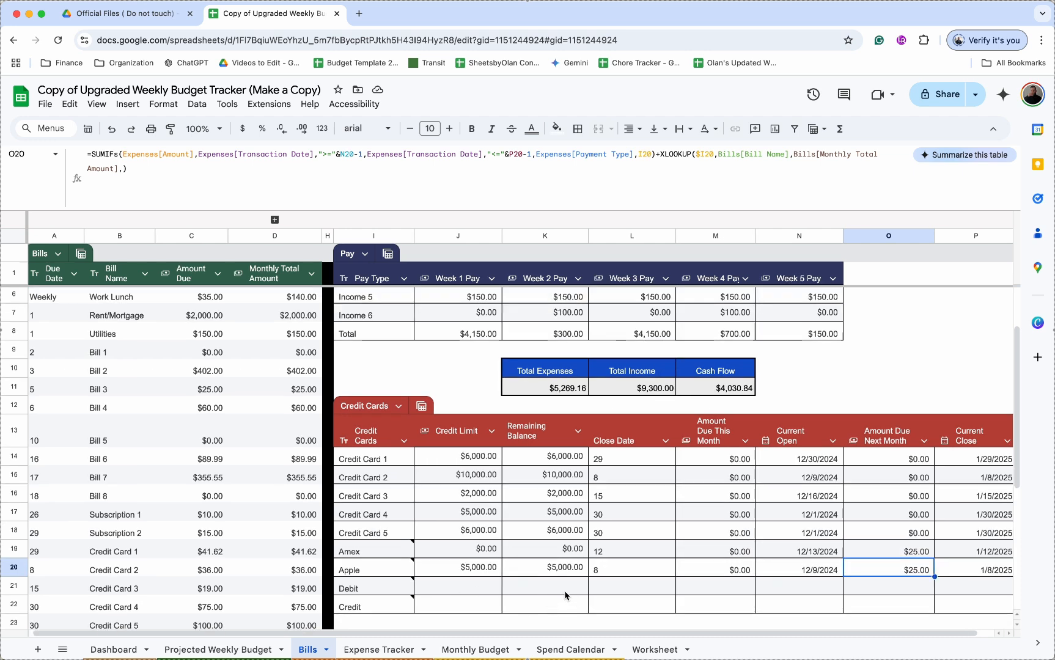
Step: Set the start date on the Monthly Budget sheet to 1/1/2025
click(379, 650)
click(476, 649)
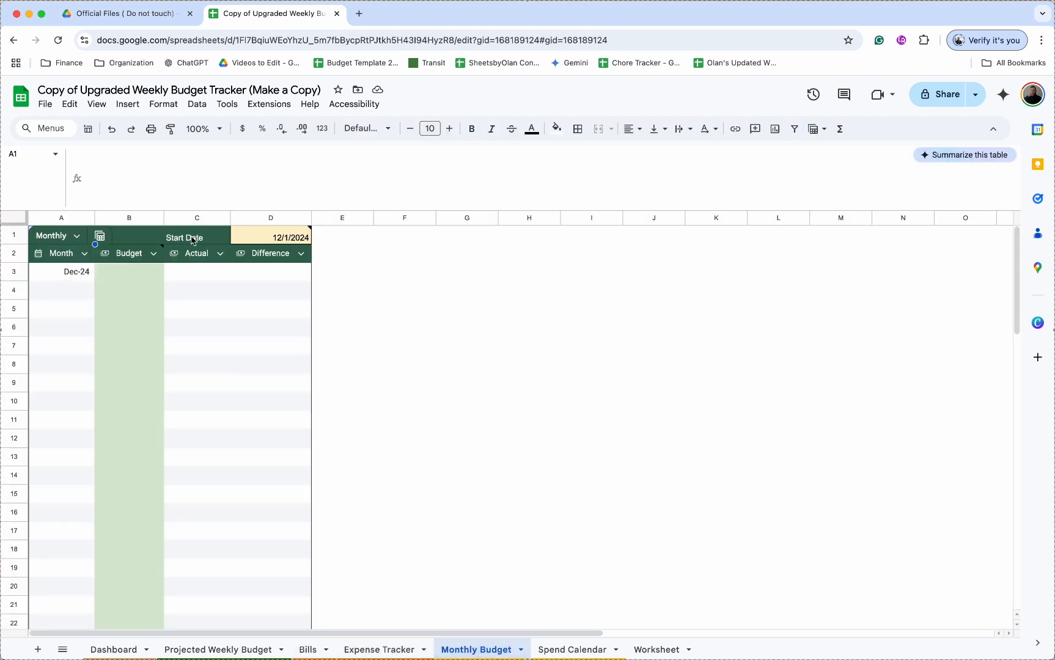
double_click(287, 243)
click(271, 364)
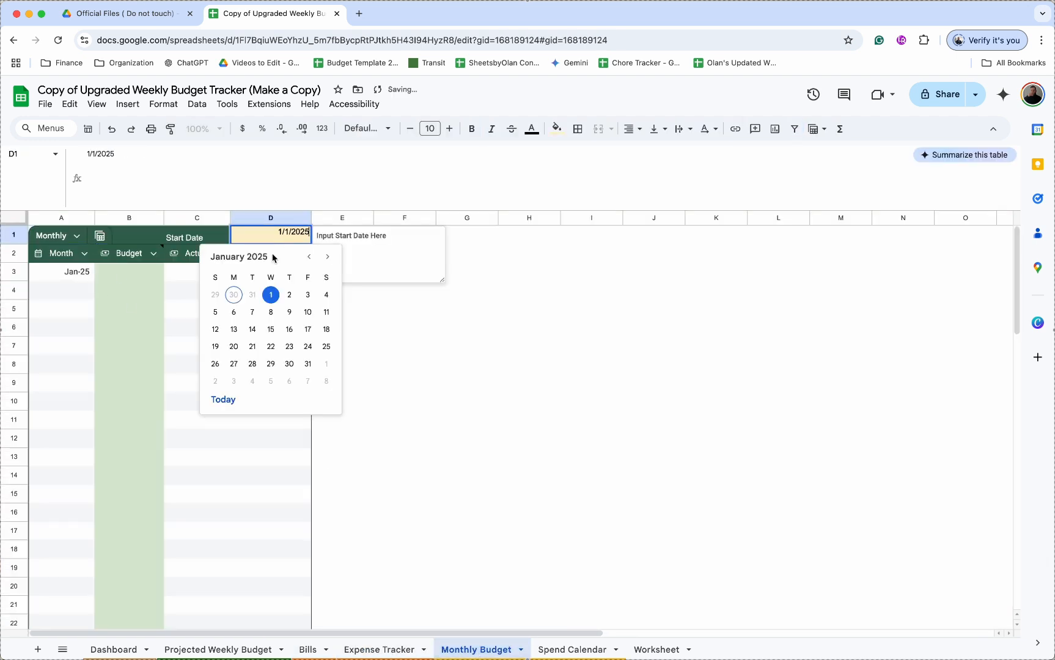
click(272, 295)
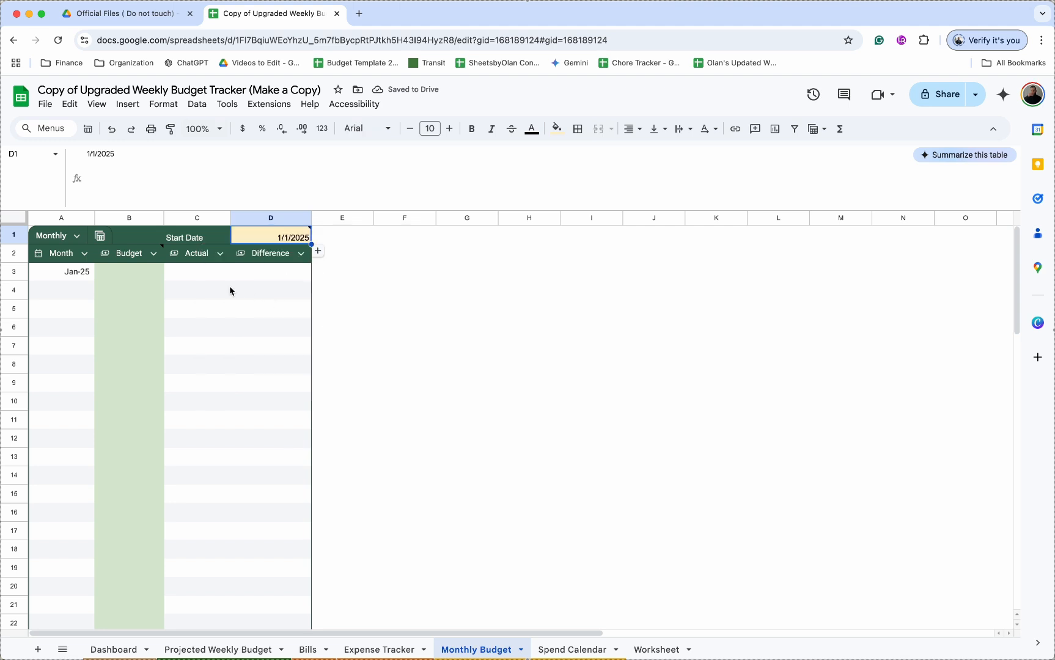
Step: Check the first month's formula and enter a budget of 6000 for Jan-25
click(67, 278)
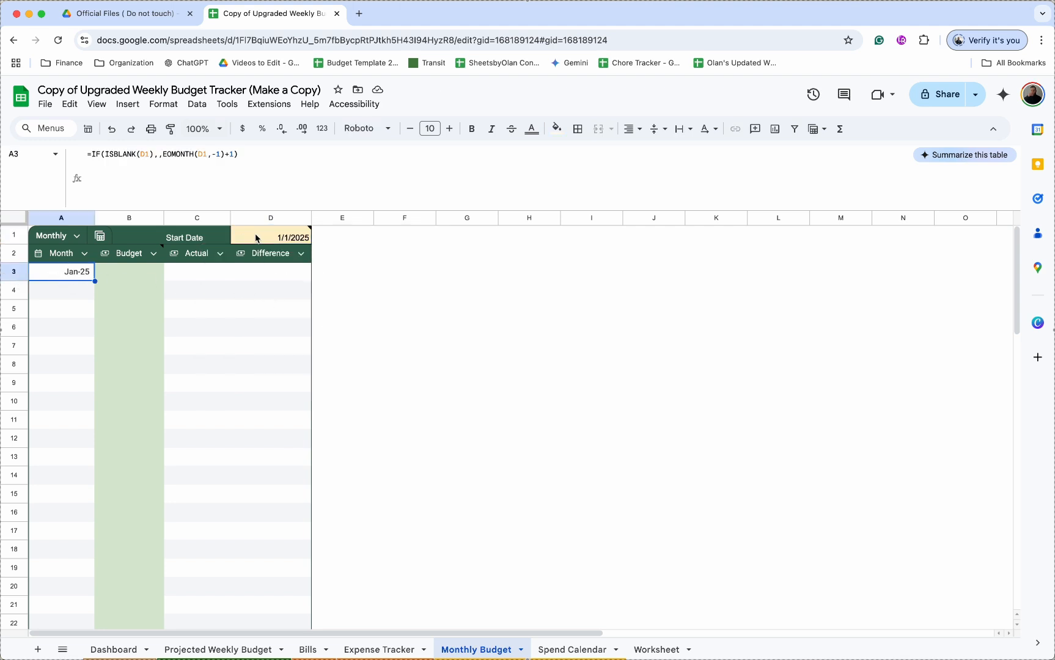
click(140, 276)
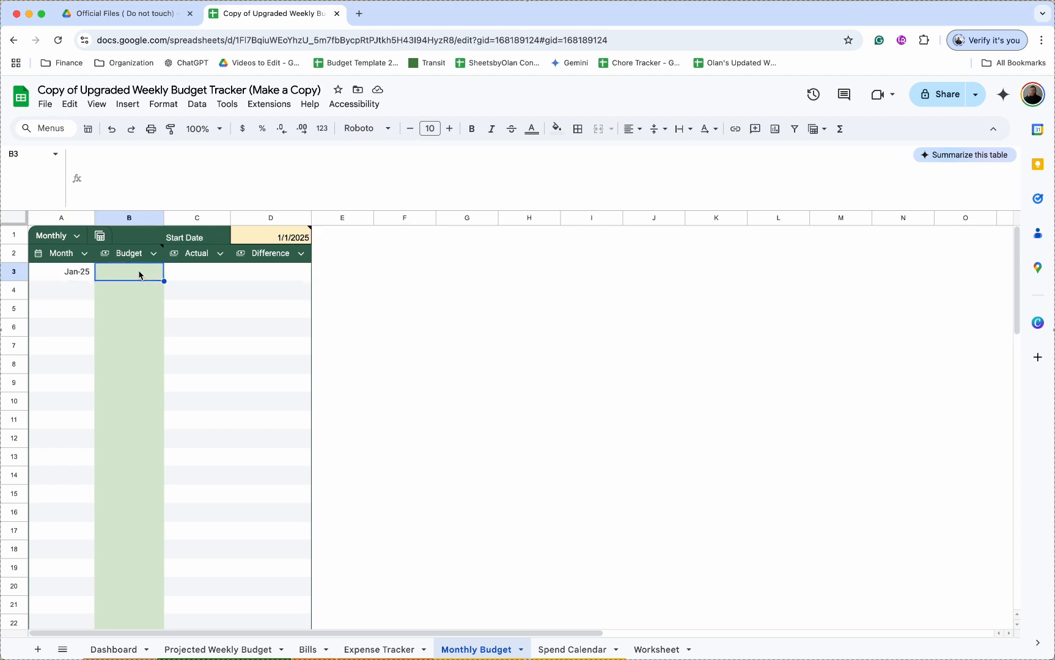
text(6000)
key(Return)
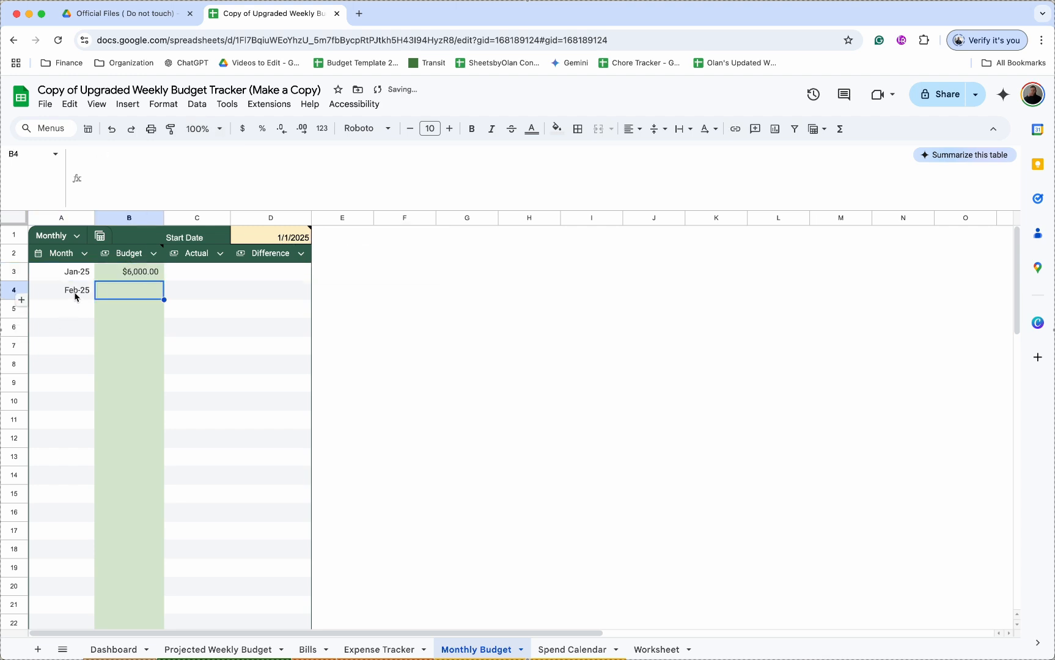
Step: Enter a budget of 8000 for Feb-25 in the Monthly table
click(76, 296)
click(141, 279)
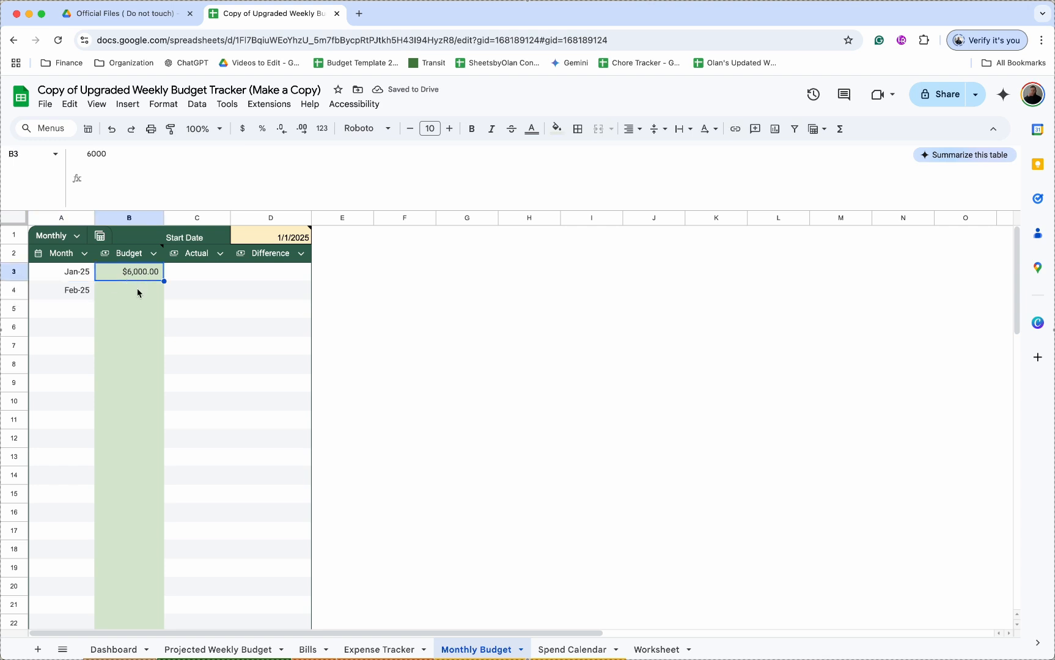
click(137, 290)
text(8000)
key(Return)
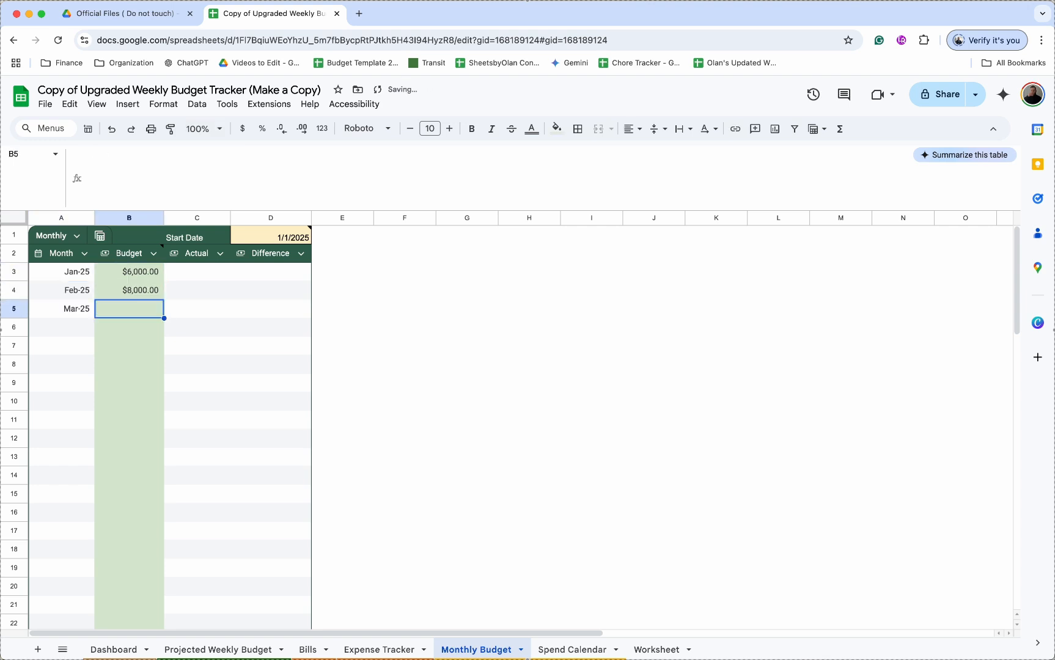
Step: Review the Spend Calendar's spending filter options and inspect the formula behind one of its daily totals
click(581, 648)
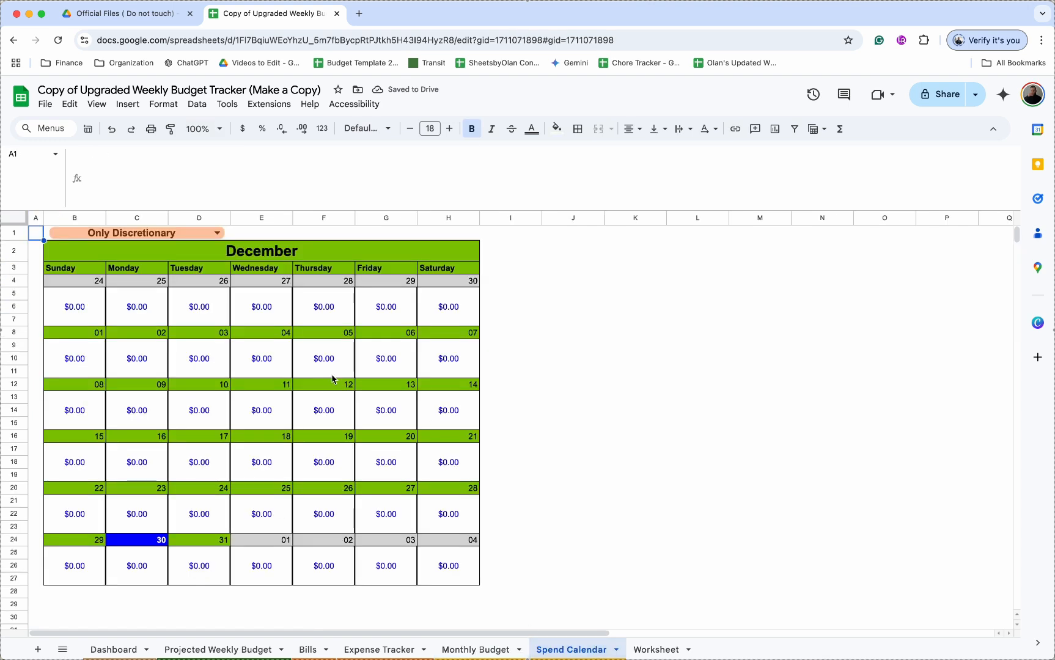
click(207, 234)
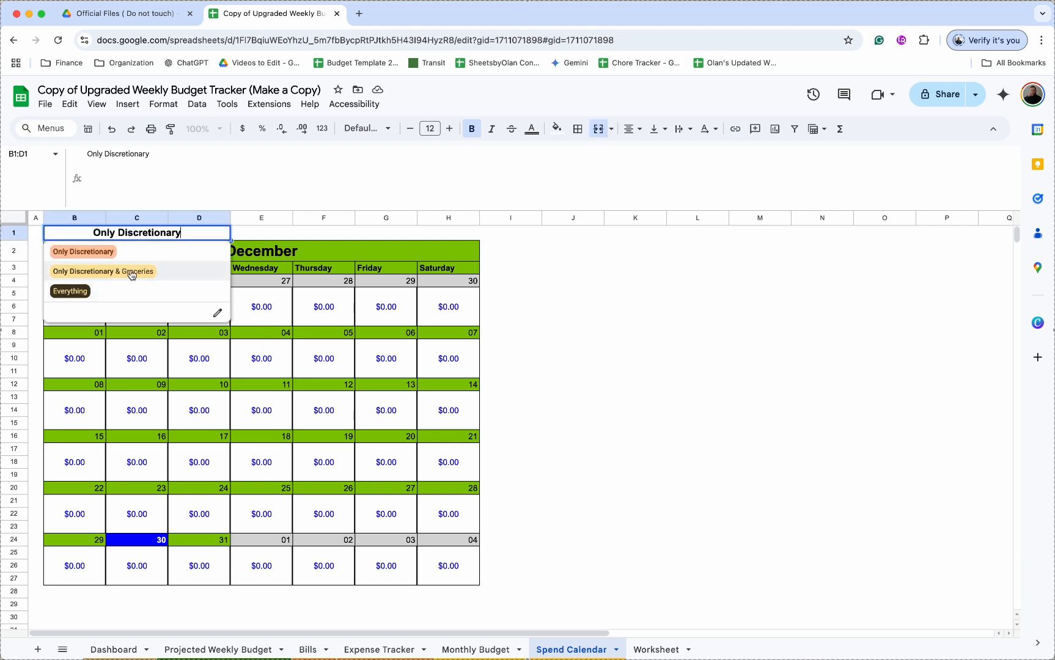
click(367, 323)
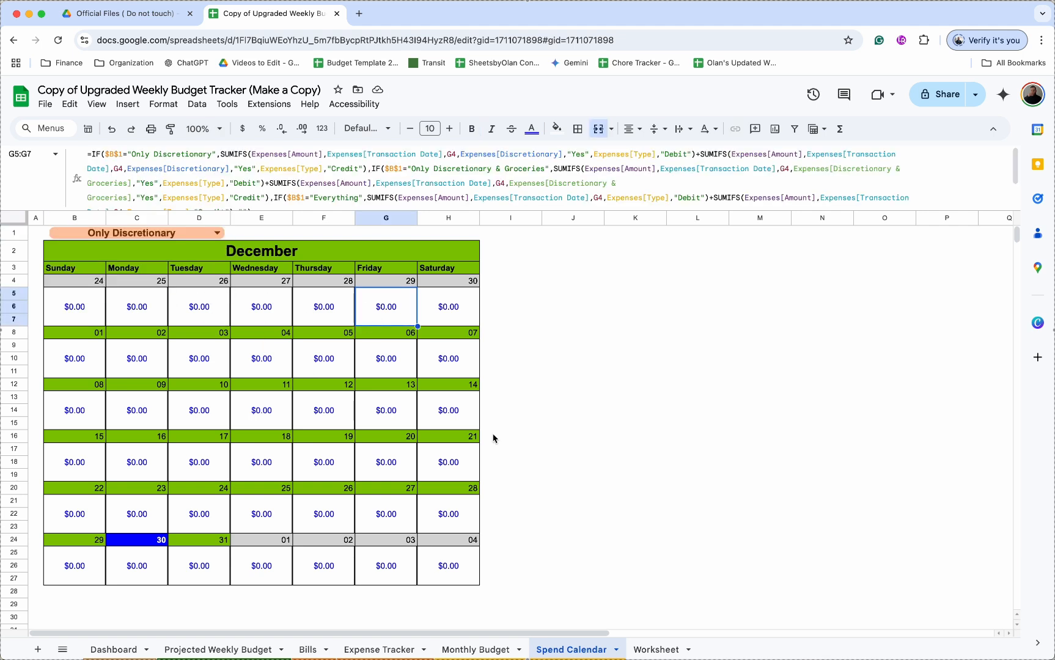
Step: Hide the Worksheet sheet
right_click(665, 653)
click(666, 552)
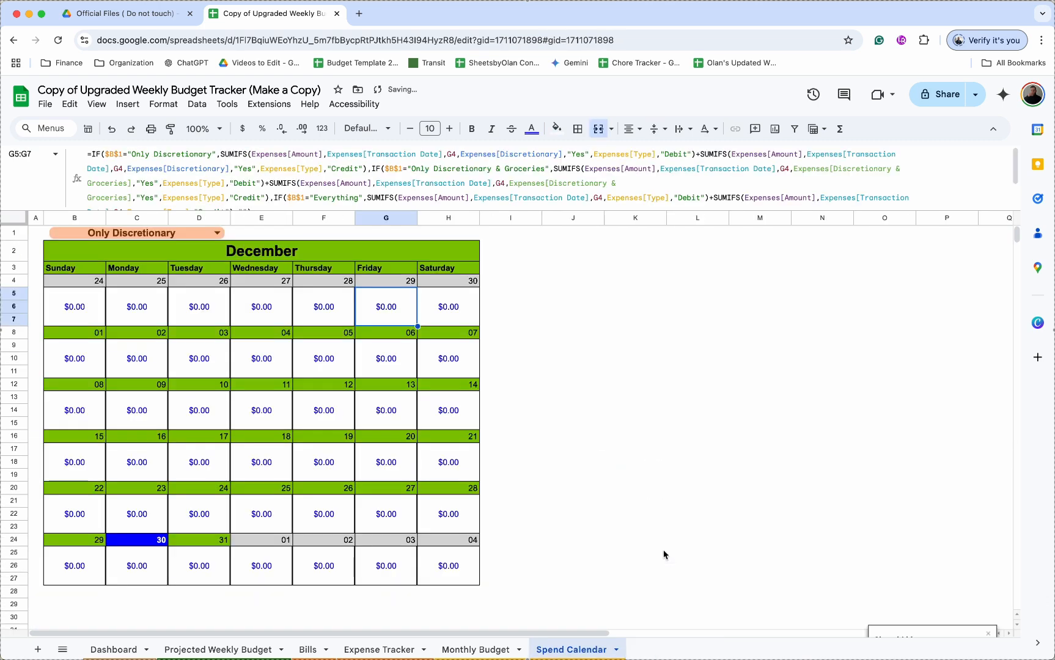
Step: In the Expense Tracker, date the expense in row 3 12/30/2024 and set its type to Debit
click(407, 652)
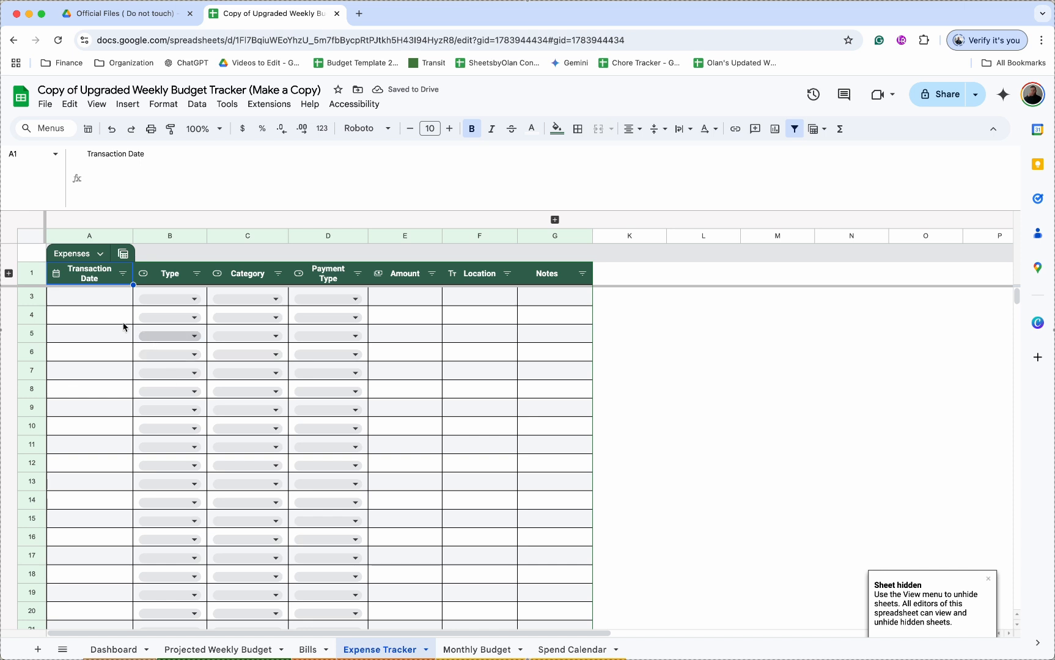
double_click(95, 299)
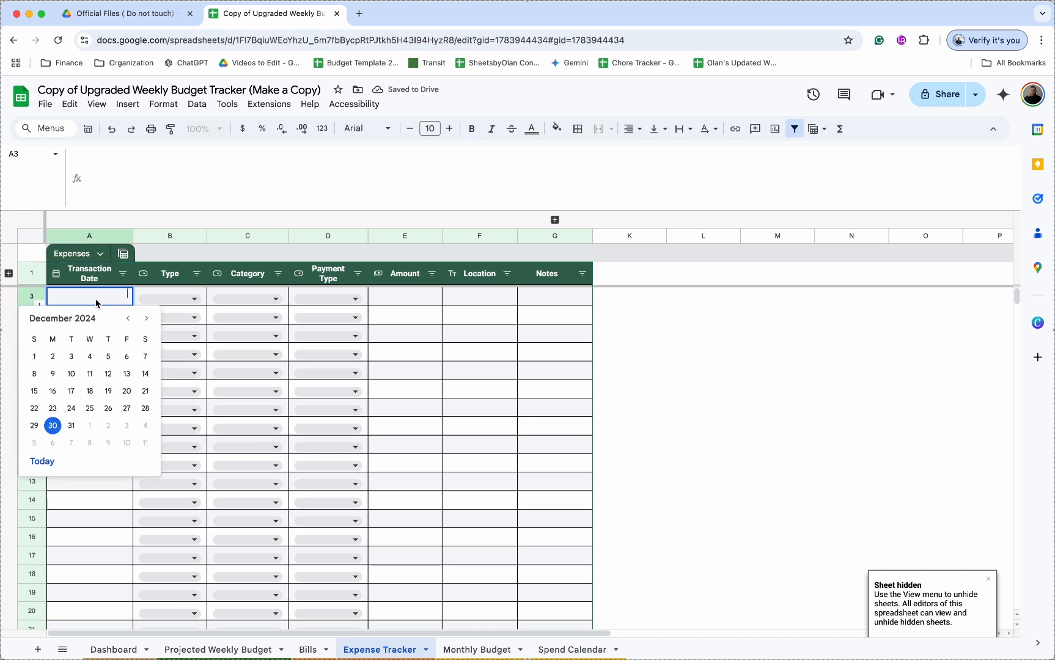
click(52, 425)
click(171, 298)
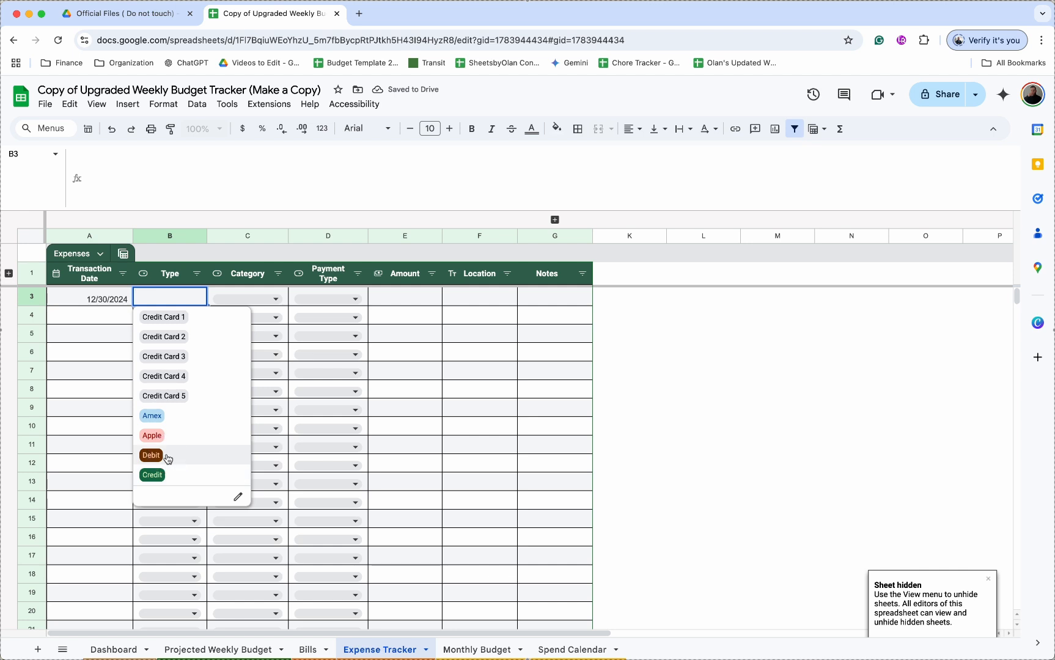
click(151, 456)
Step: Examine the Category choices and the data validation rule that supplies them, closing the rule without changes
click(248, 298)
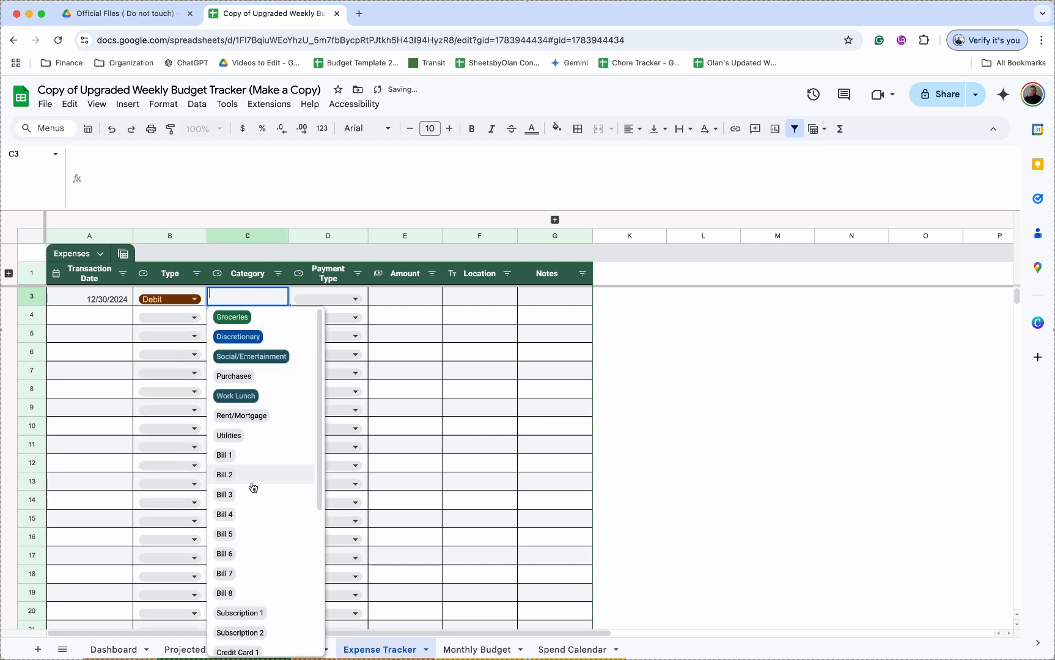
scroll(254, 456, down, 4)
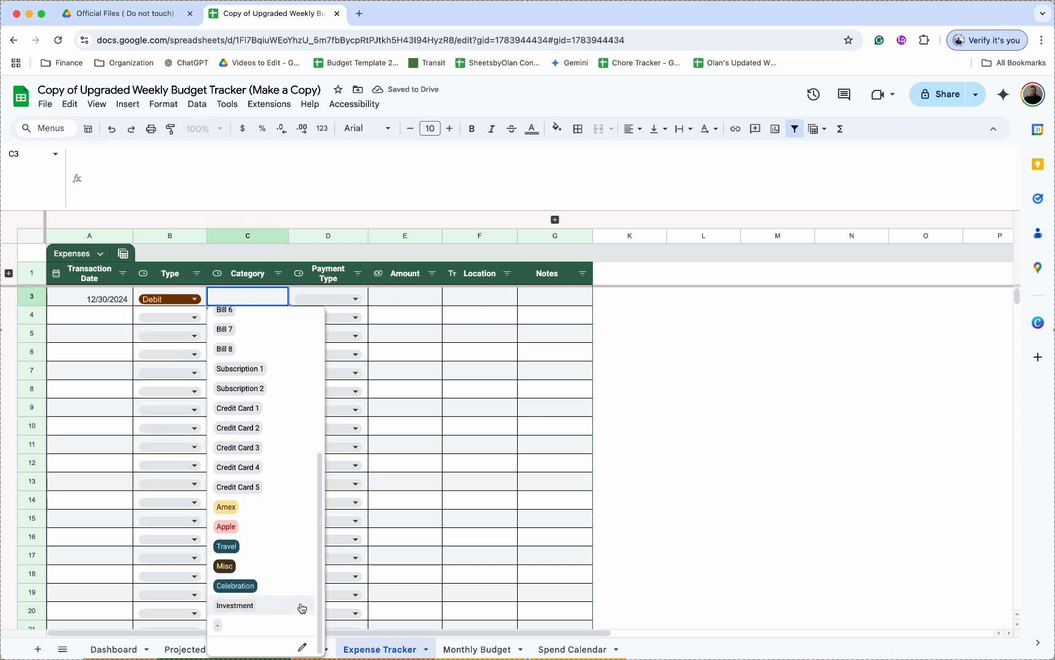
click(302, 647)
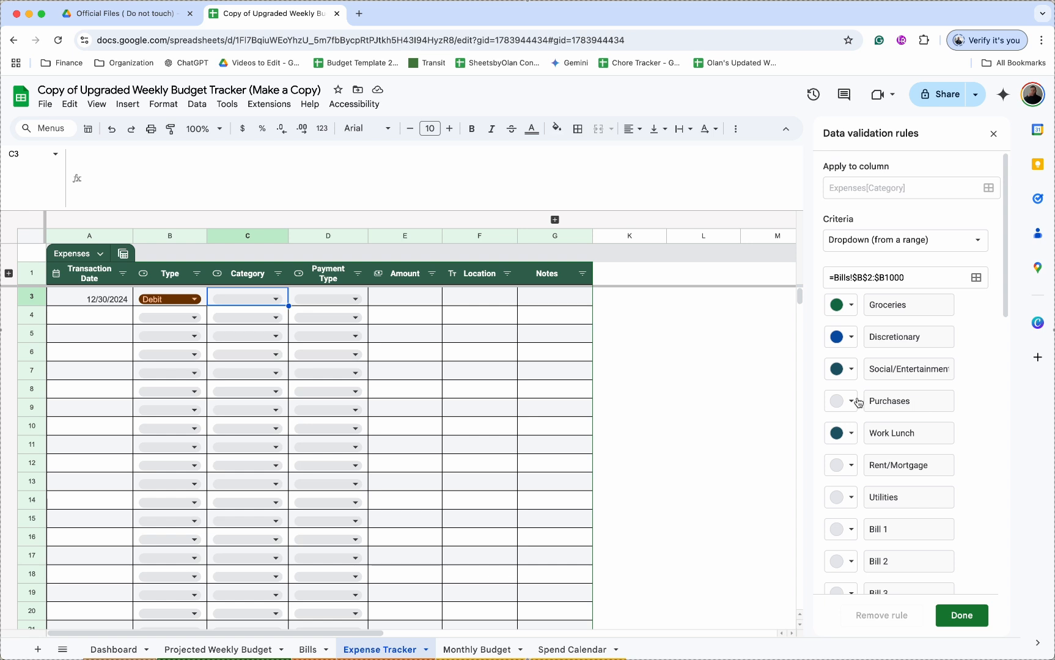
scroll(909, 445, down, 8)
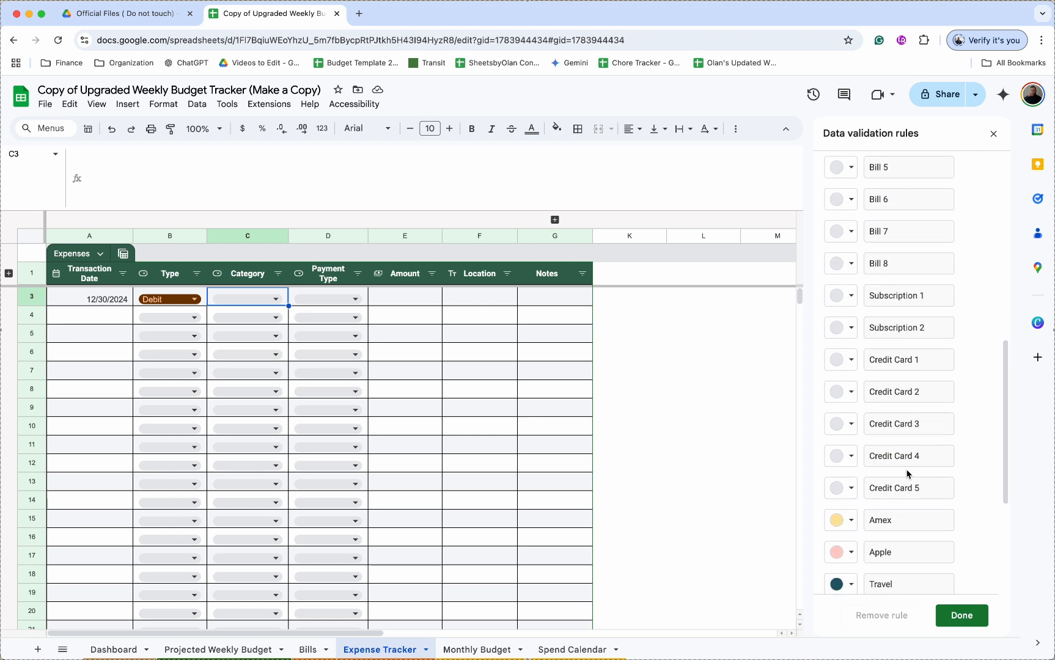
click(958, 614)
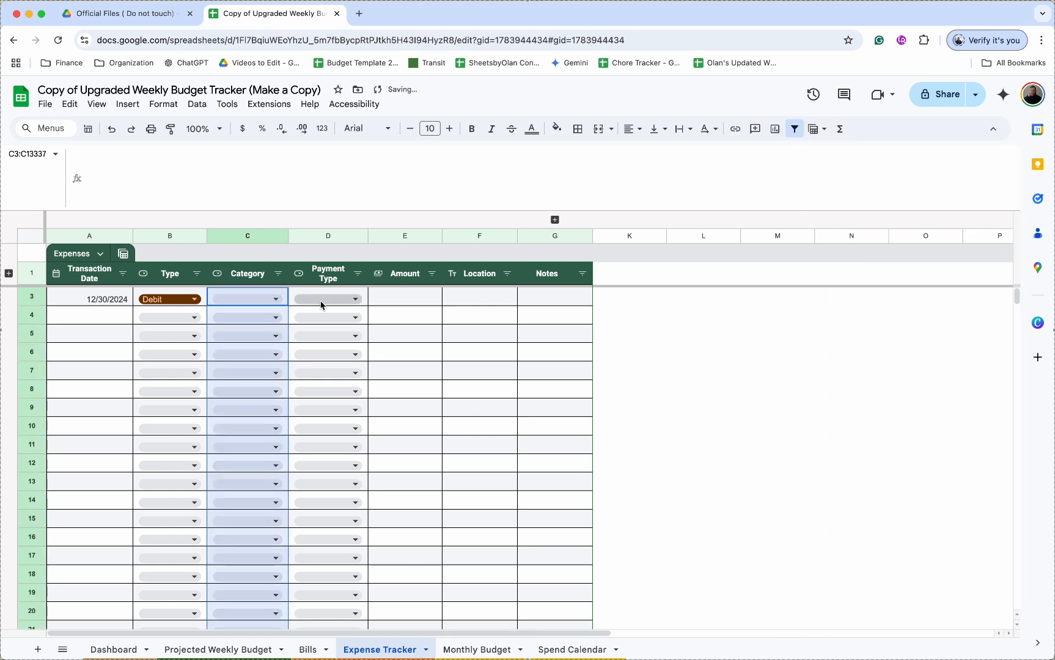
Step: Complete the row 3 expense with category Groceries, payment type Credit Card 1 and amount 40
click(275, 297)
click(278, 311)
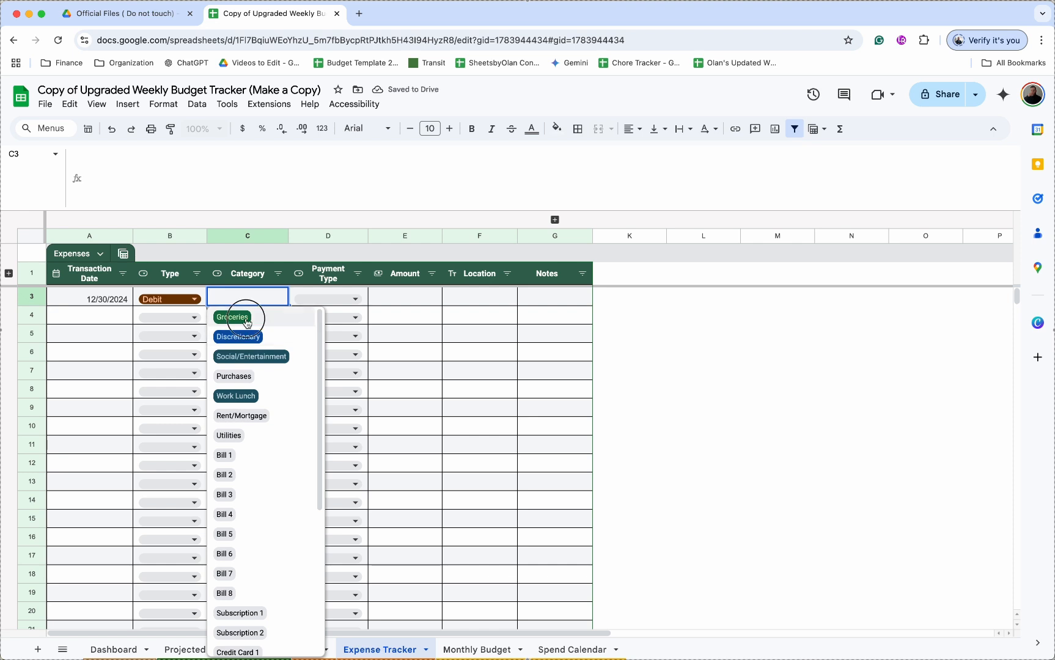
click(340, 306)
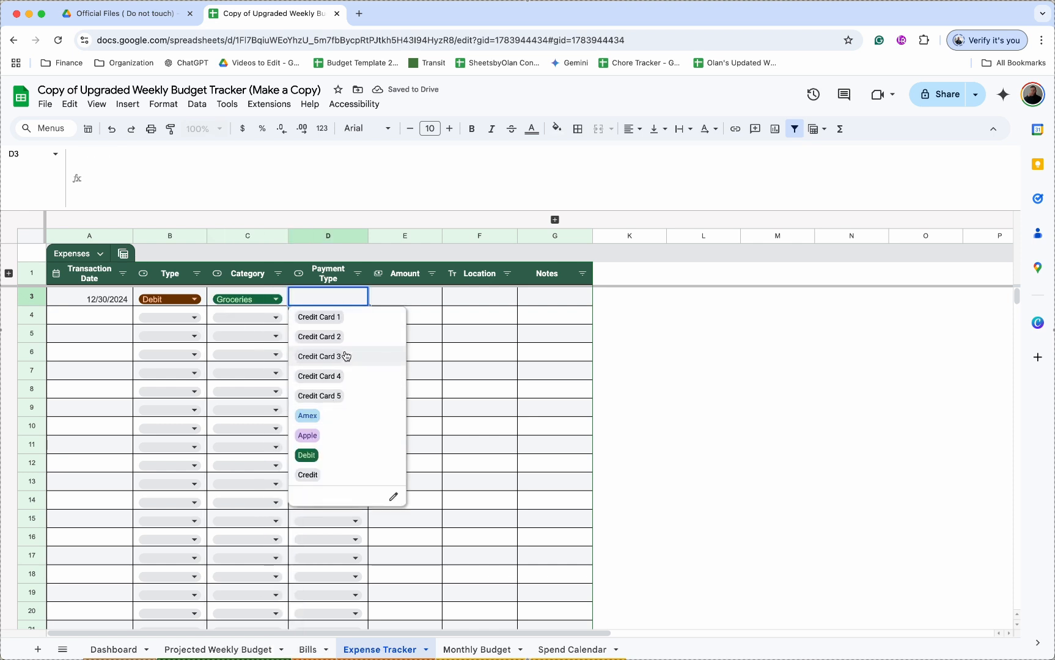
click(347, 319)
click(407, 303)
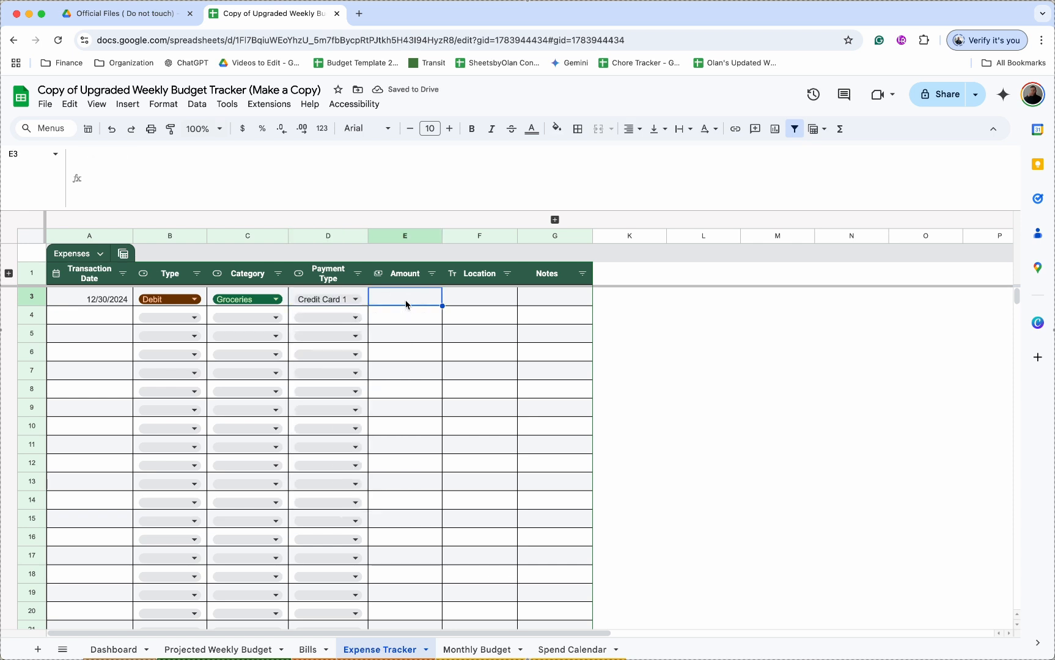
text(40)
key(Return)
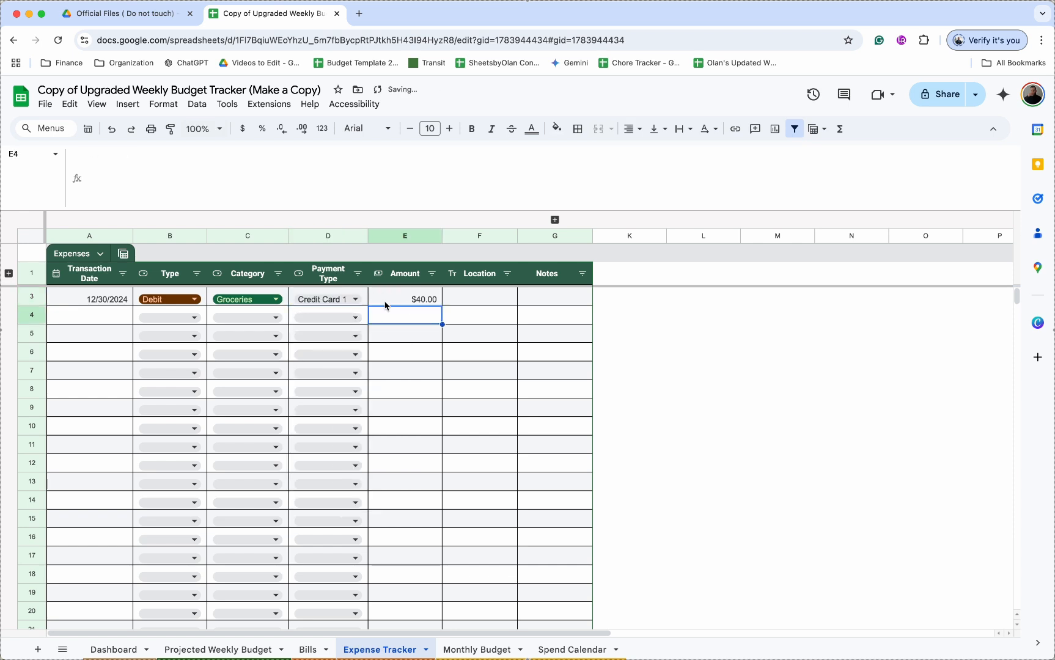
Step: Turn the row 3 expense into a credit by setting its type to Credit and its amount to -40
click(162, 301)
click(164, 474)
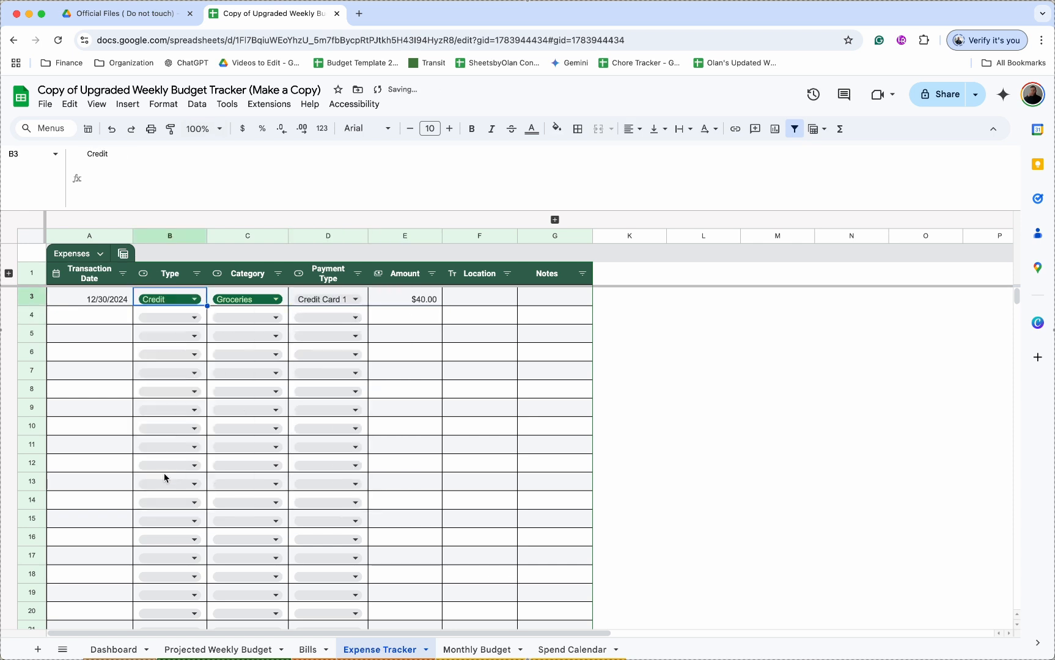
click(407, 304)
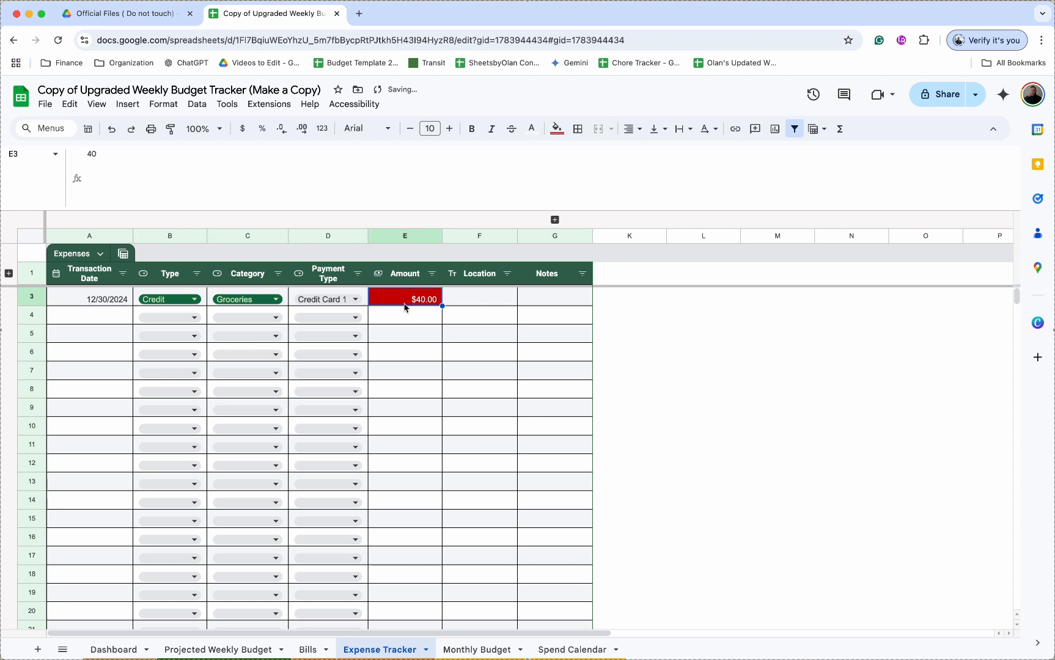
double_click(421, 304)
double_click(419, 299)
key(Return)
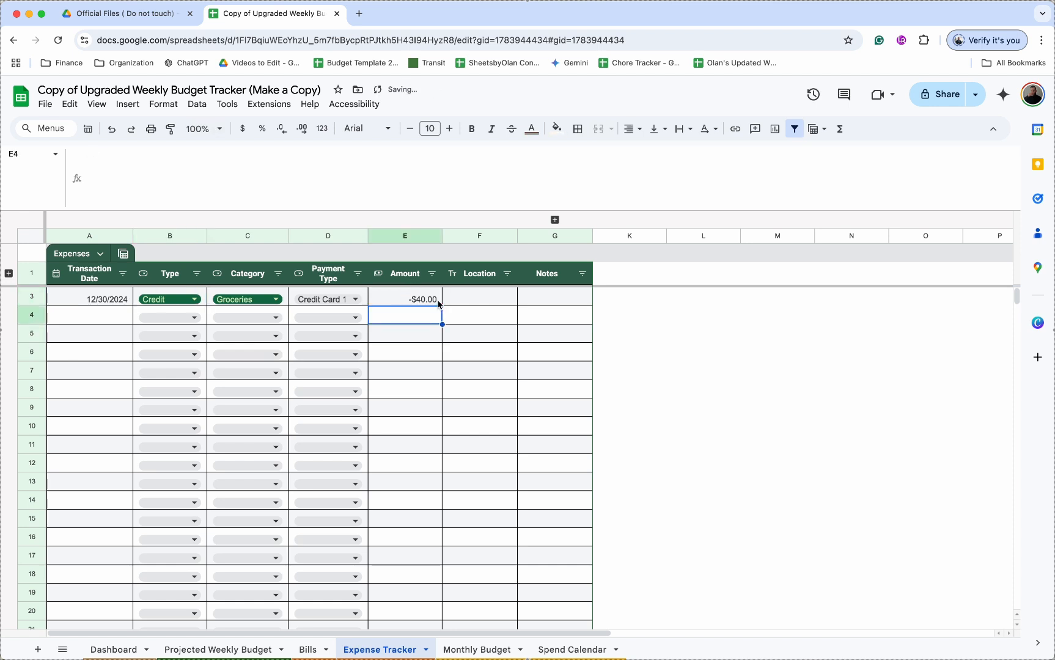
Step: Review the Location and Notes cells of row 3, and expand the grouped Subscription and Discretionary columns to check them before collapsing them again
click(438, 296)
click(493, 303)
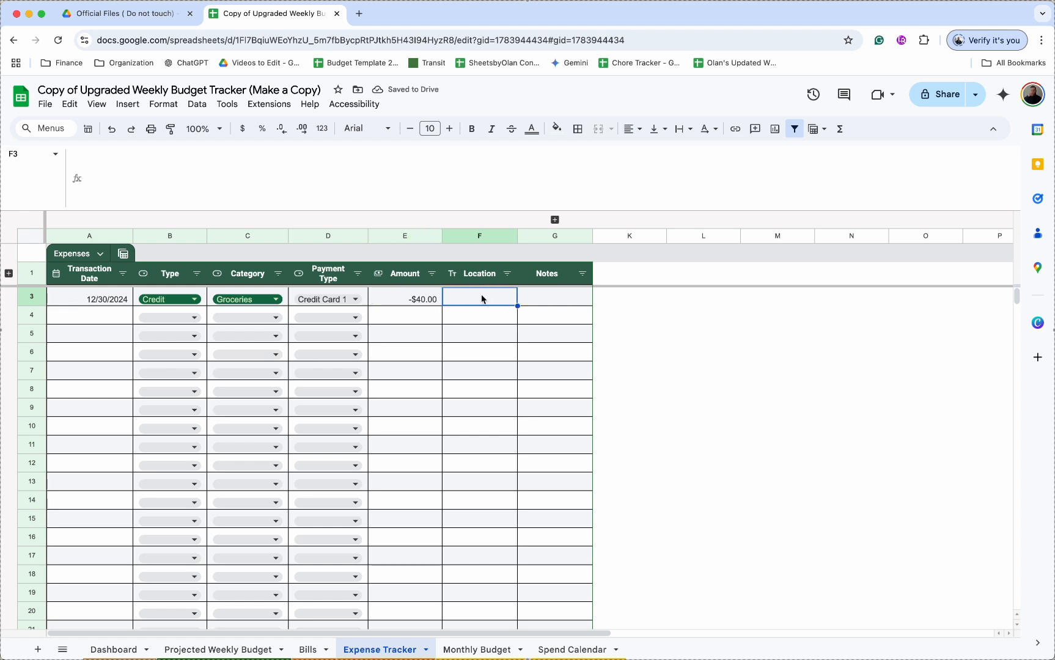
click(536, 302)
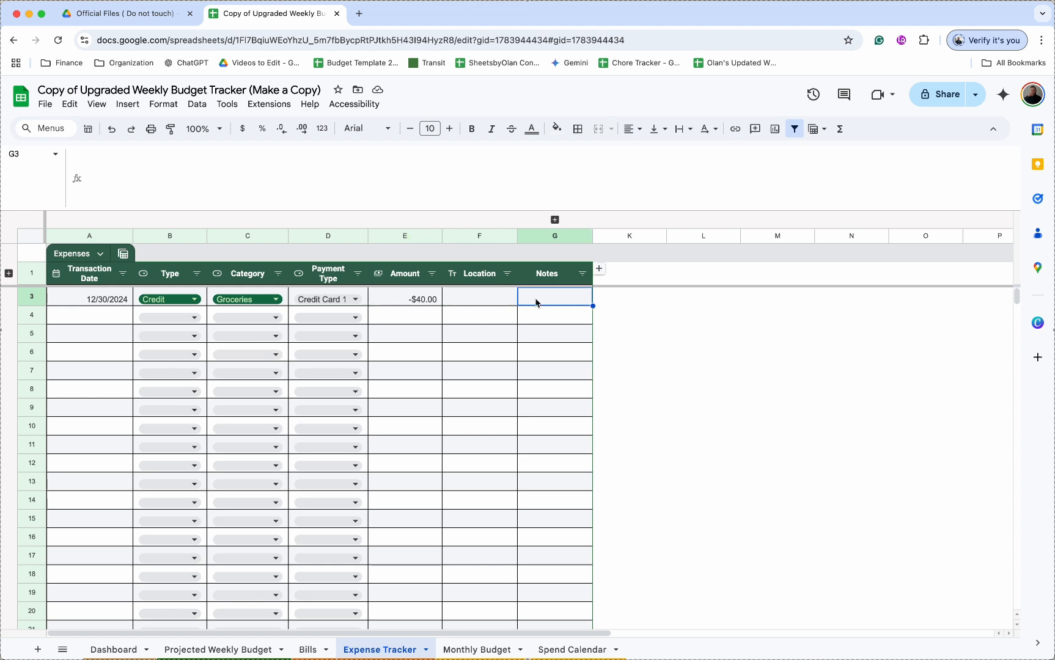
click(555, 219)
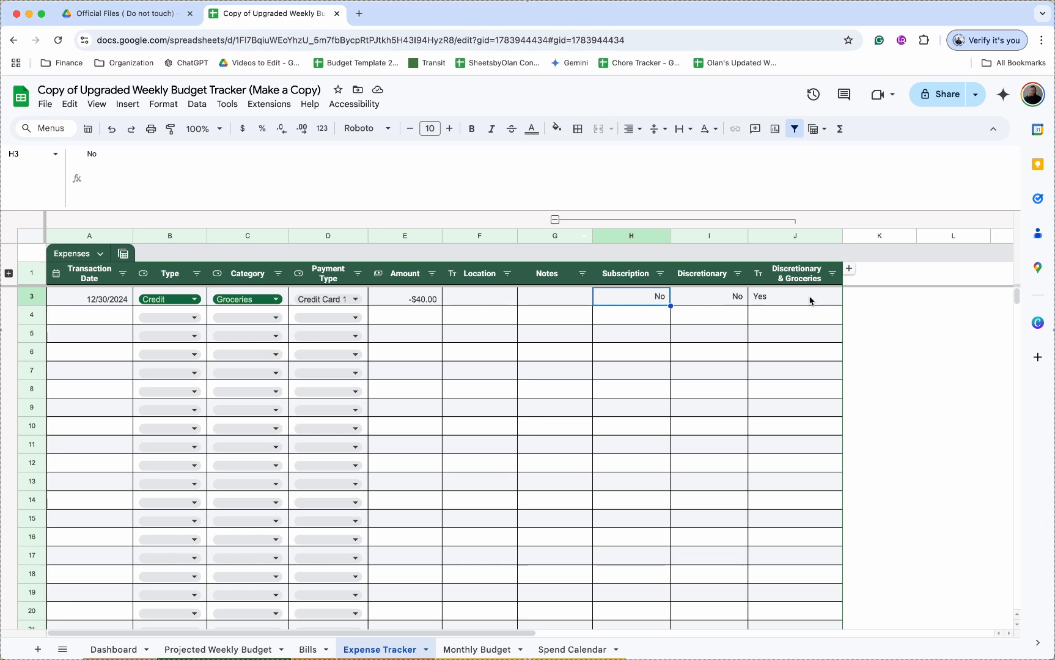
click(555, 219)
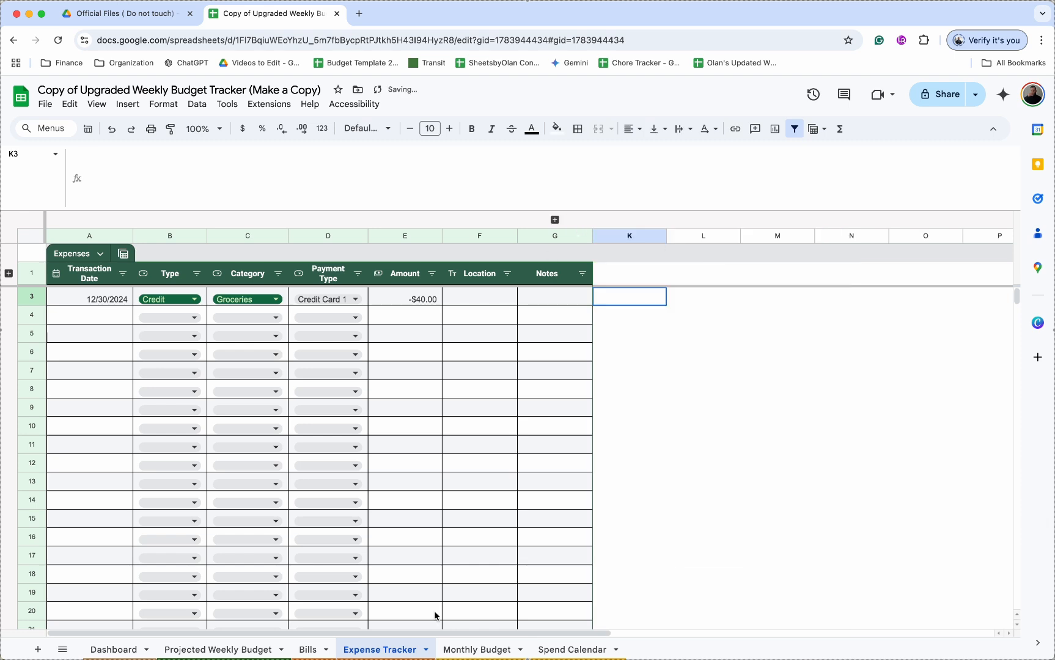
Step: On the Projected Weekly Budget sheet, set D13 to Bill 1 and D14 to Rent/Mortgage for the week of 12/29/2024
click(217, 648)
click(286, 409)
click(147, 408)
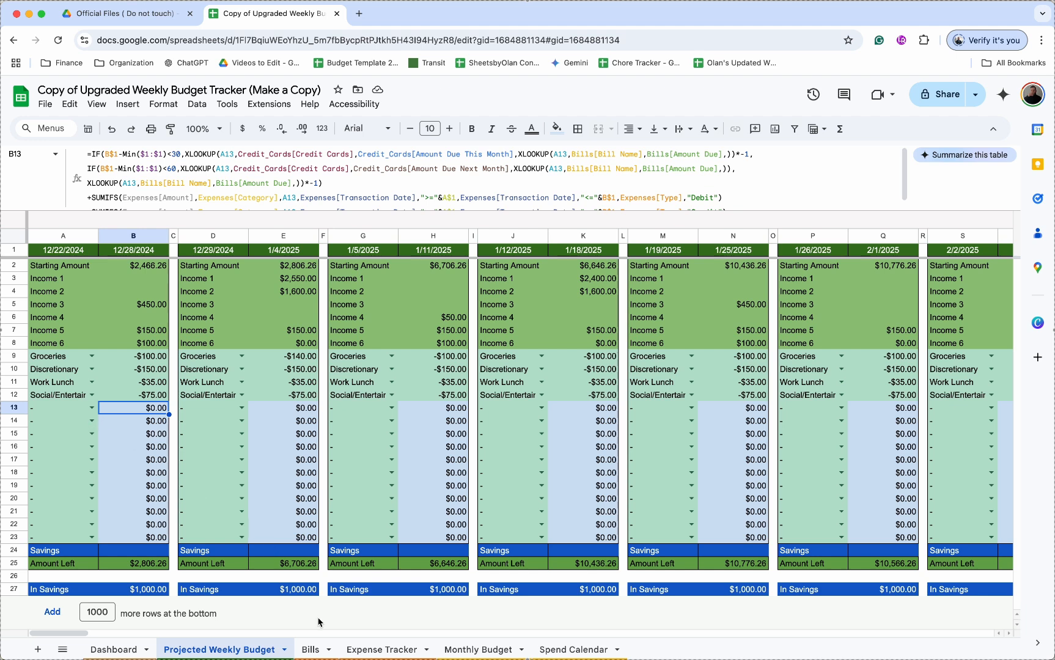
click(276, 410)
click(242, 407)
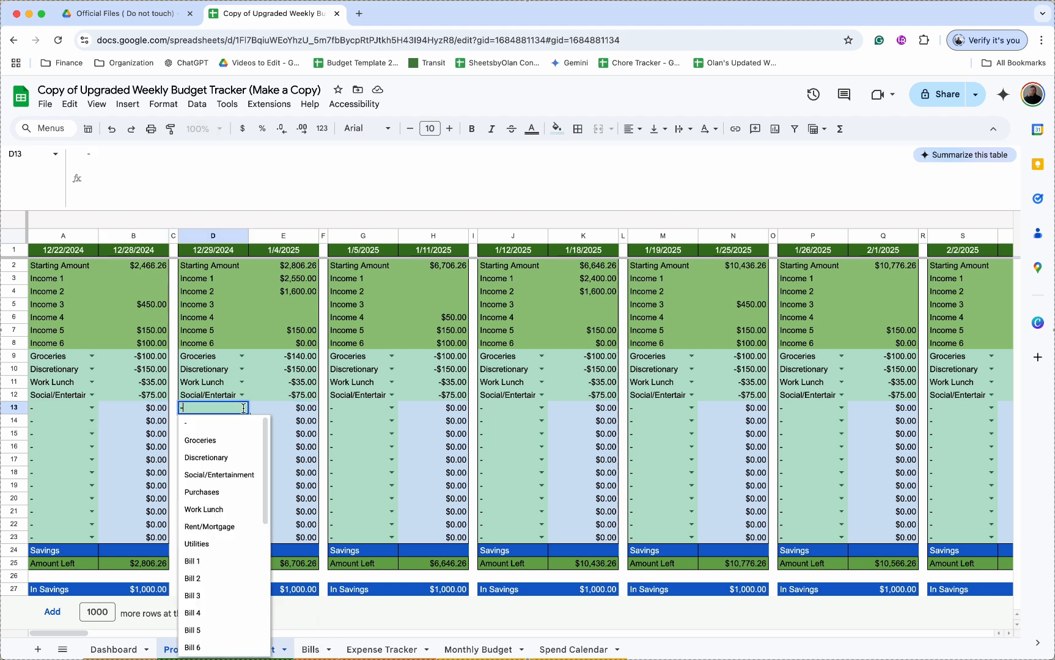
click(214, 561)
click(243, 419)
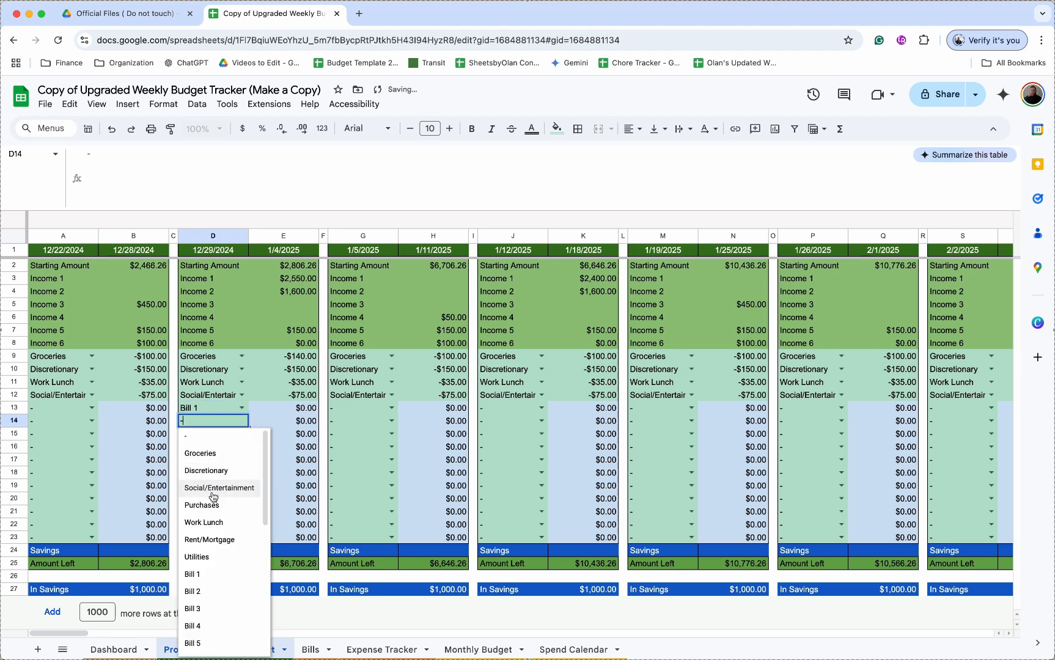
click(212, 539)
click(303, 419)
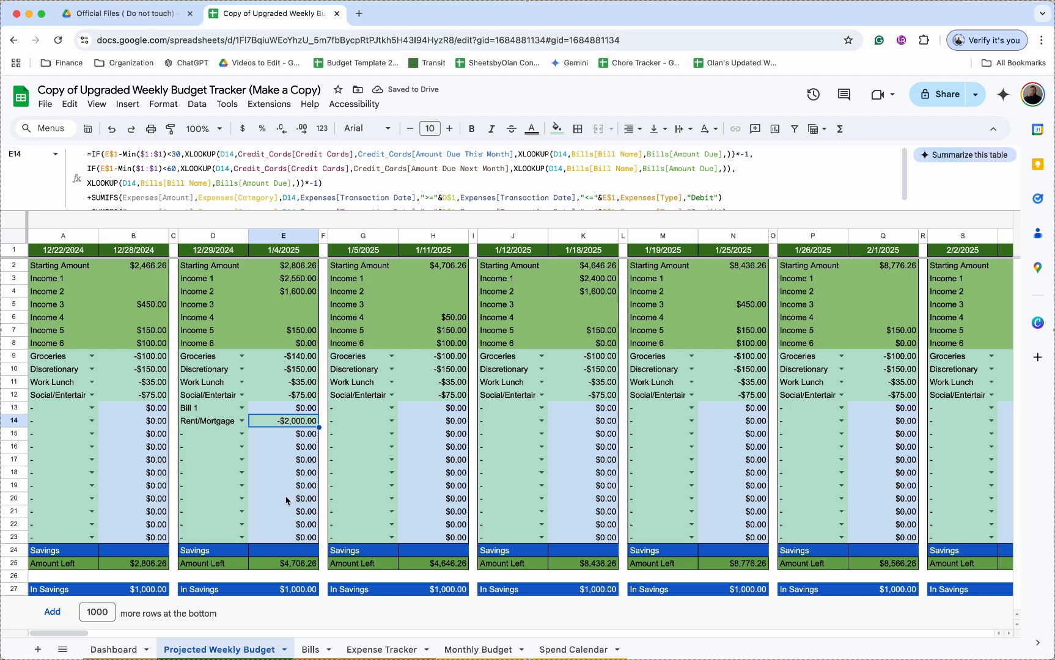
click(293, 564)
Step: Examine the income lookup formulas across successive weeks, along with the week dates in row 1
click(297, 292)
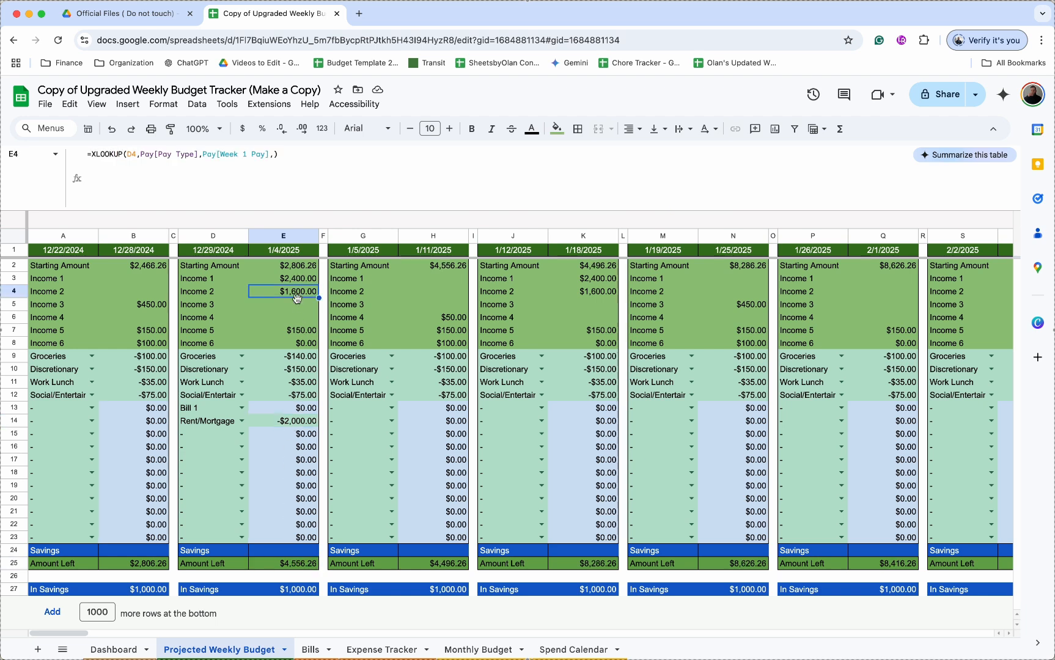
click(438, 282)
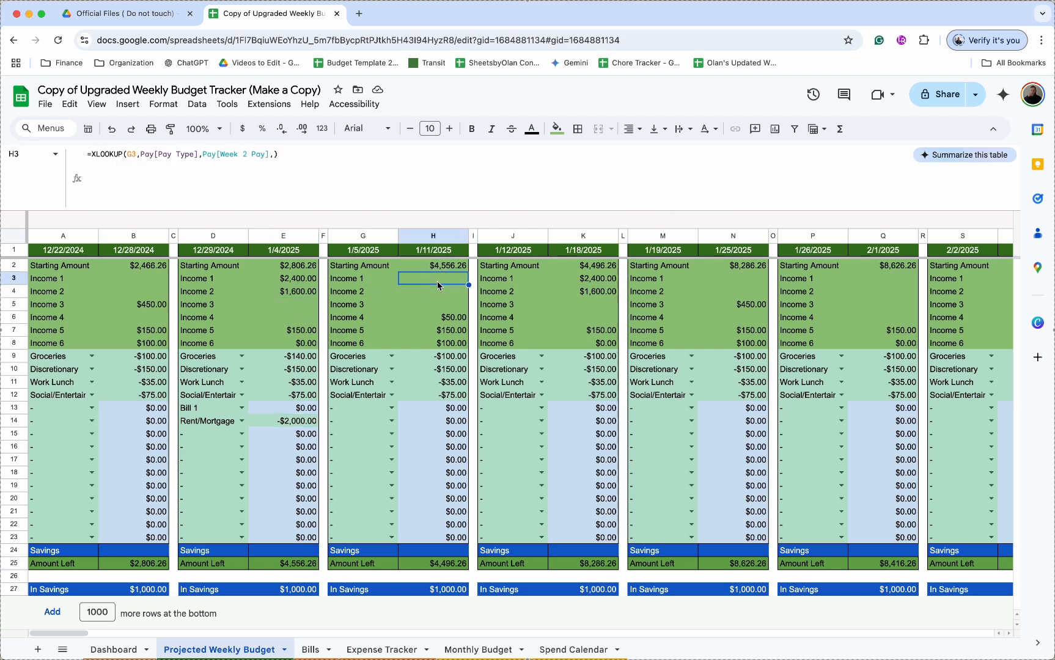
key(Right)
key(Right)
key(Right)
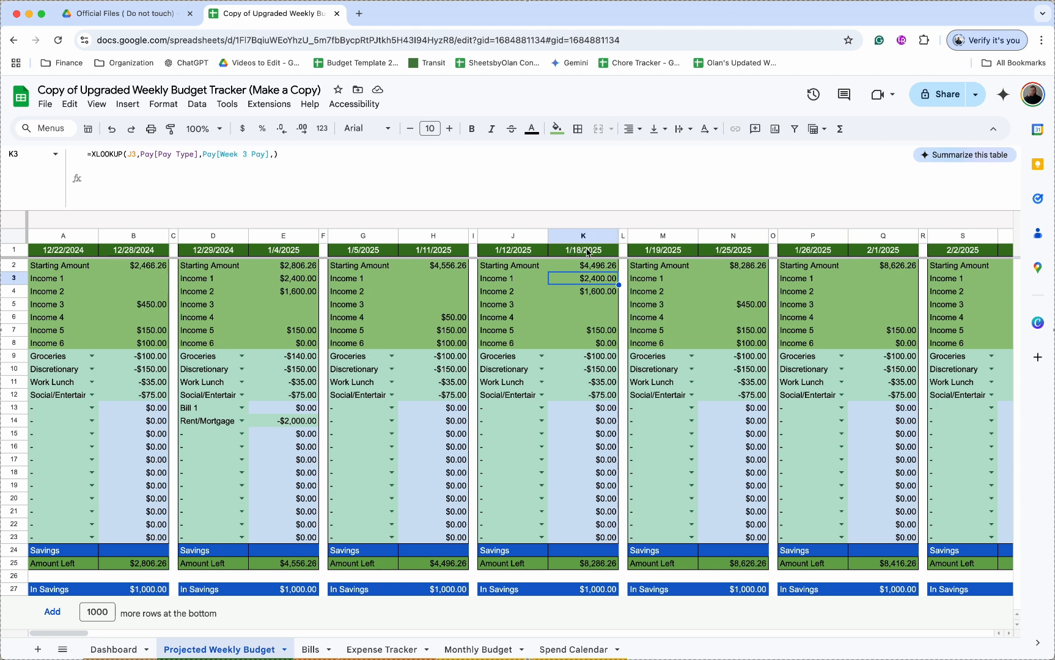
scroll(287, 299, right, 15)
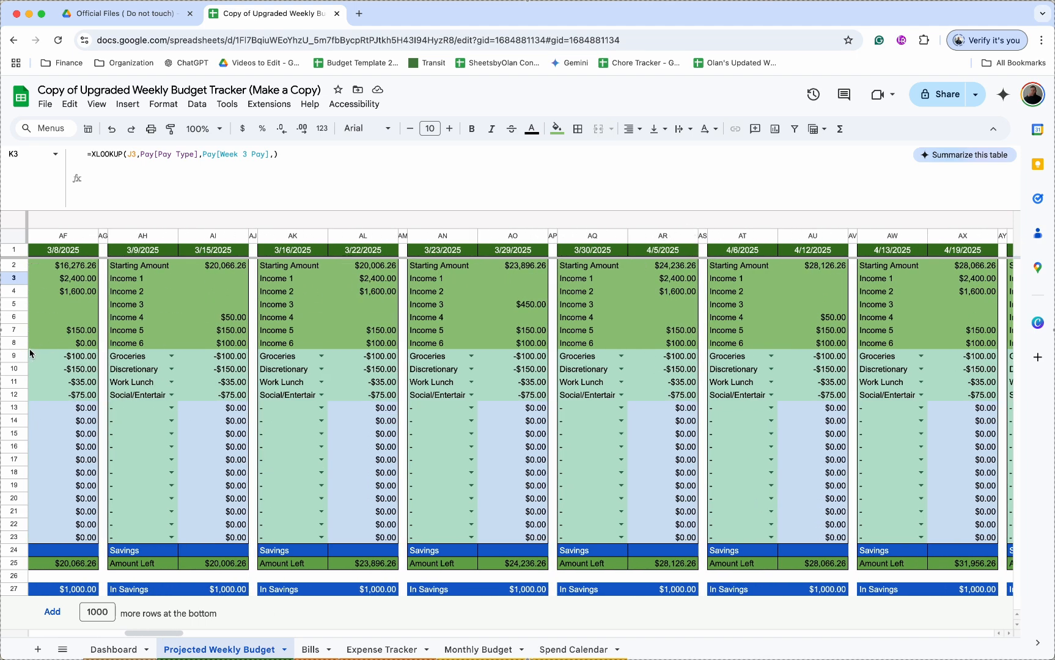
scroll(295, 334, left, 15)
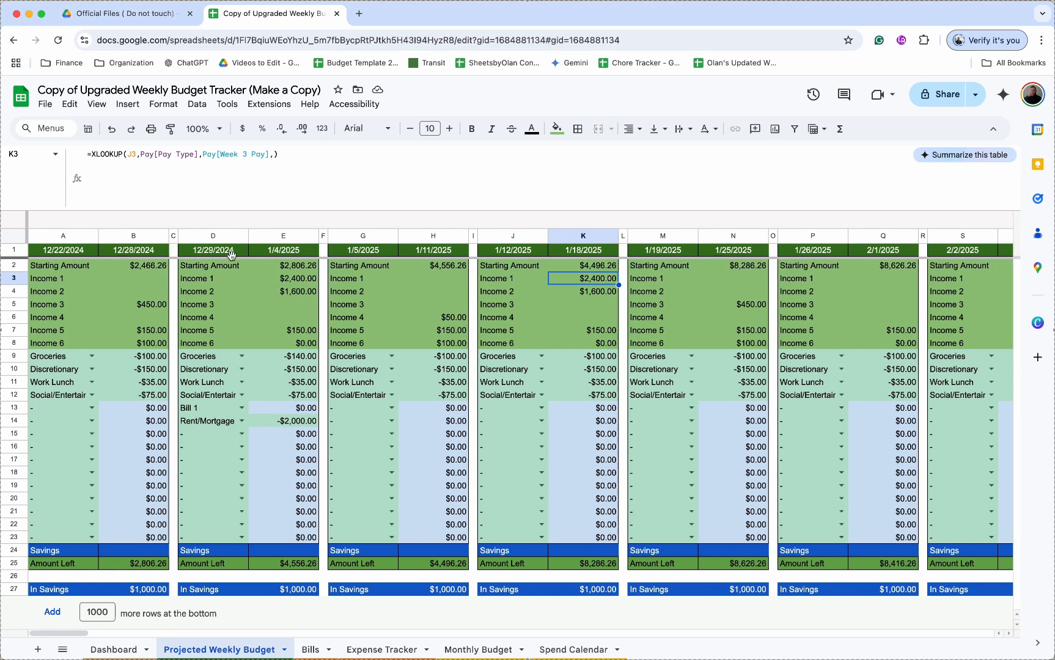
click(224, 256)
double_click(223, 257)
click(88, 256)
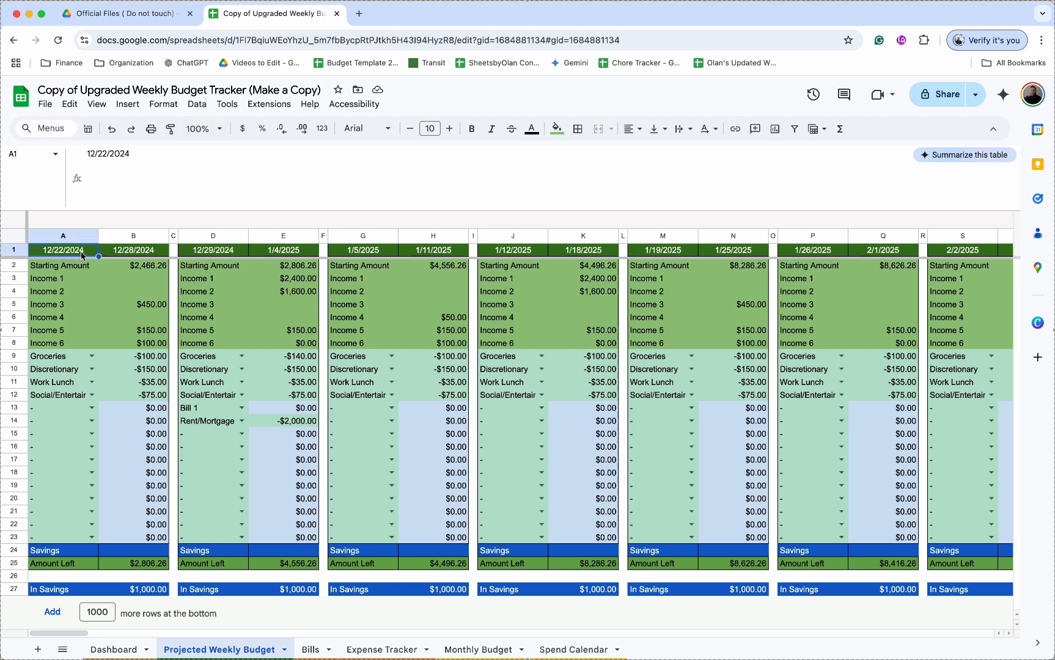
double_click(87, 257)
click(158, 280)
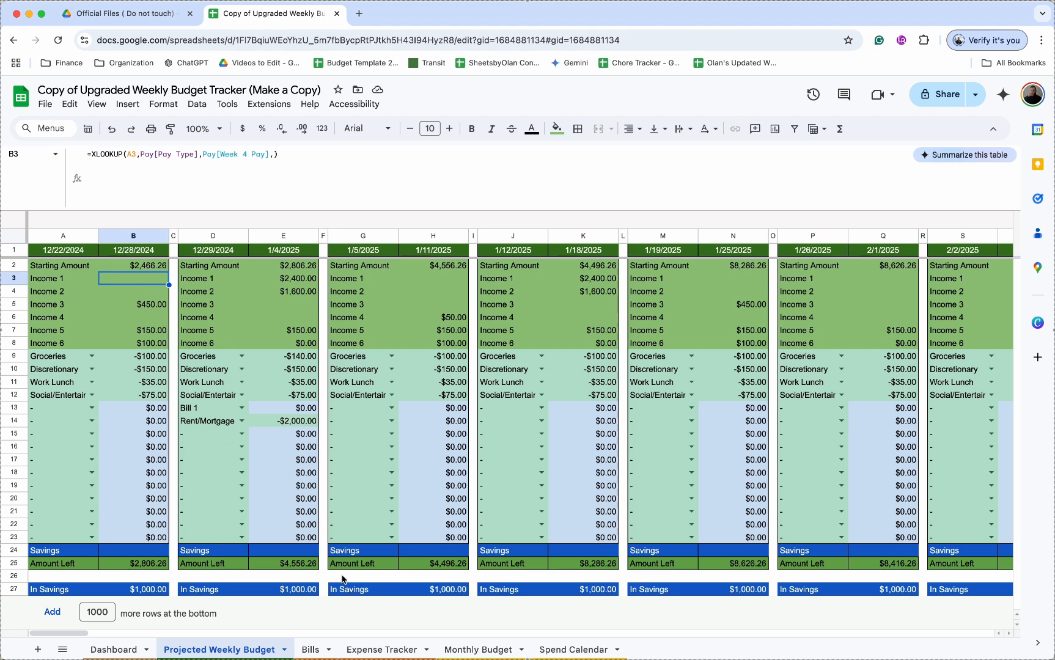
Step: Check the Pay table on the Bills sheet against the Income 1 and Income 2 lookup formulas for the week ending 1/4/2025, editing nothing
click(310, 650)
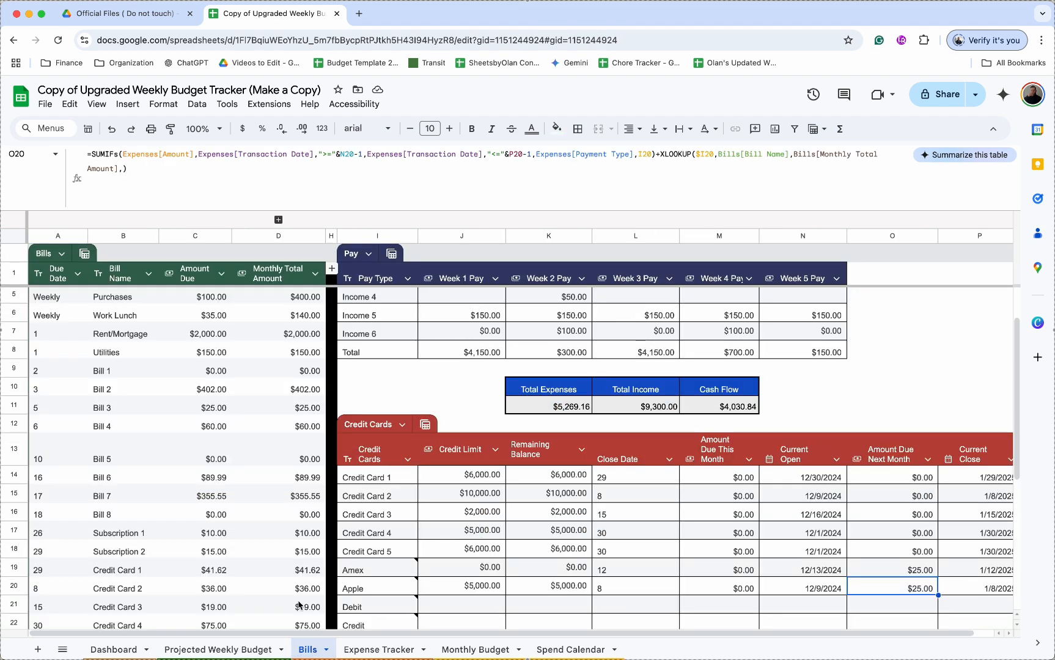
click(263, 649)
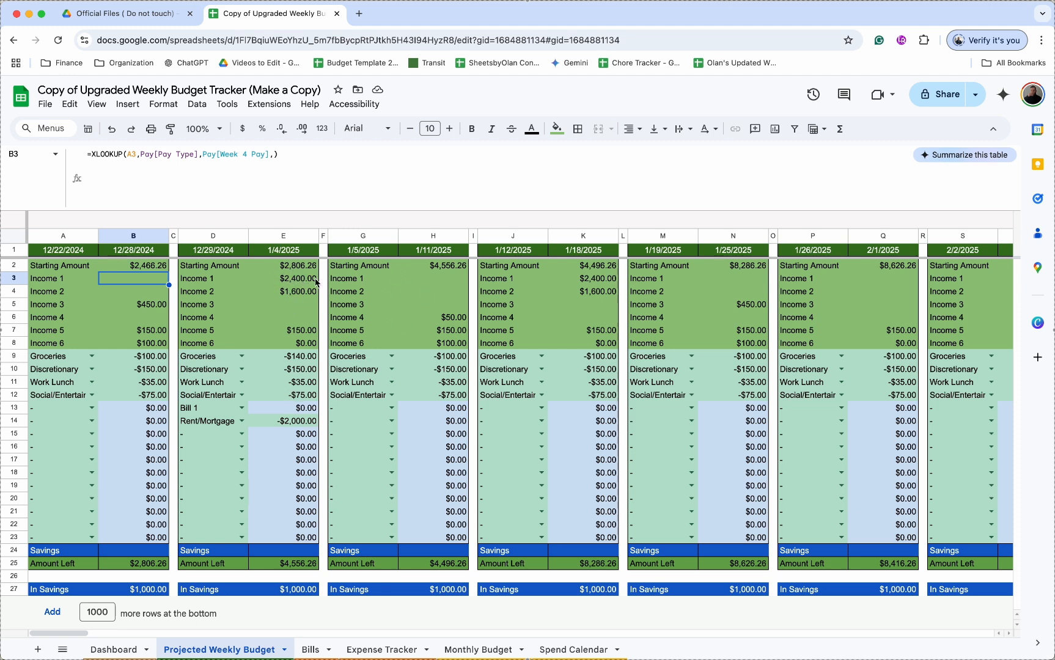
click(282, 291)
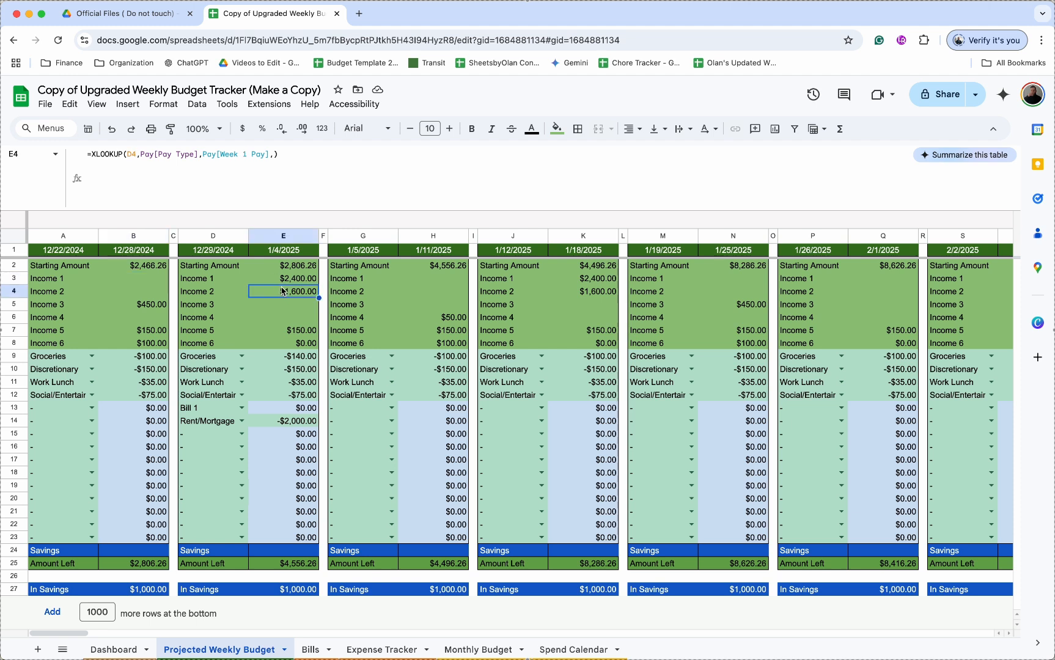
click(300, 281)
click(289, 297)
click(294, 282)
click(246, 155)
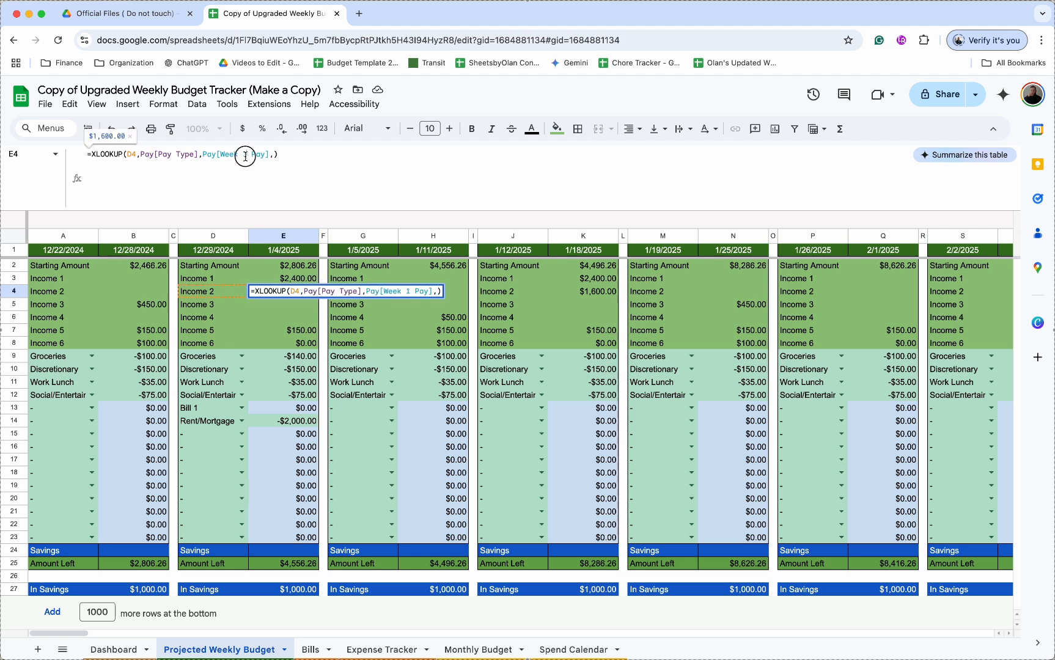
click(316, 161)
key(Escape)
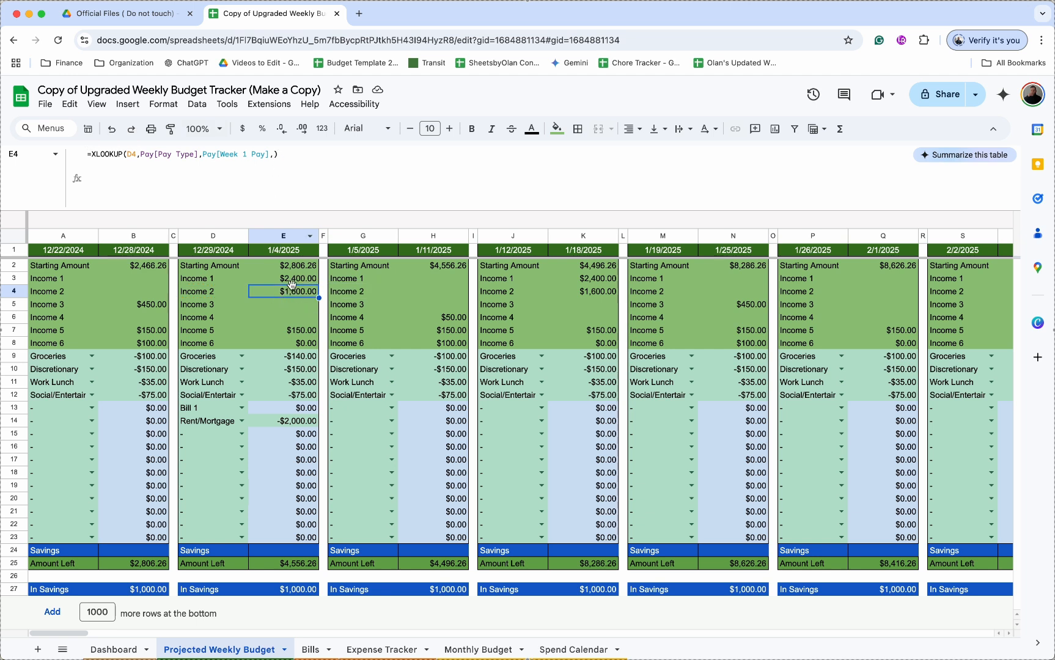
Step: Copy the two-week Income 2 block D4:H4 and paste it at J4 and P4, checking the pay week used in Q4
click(439, 294)
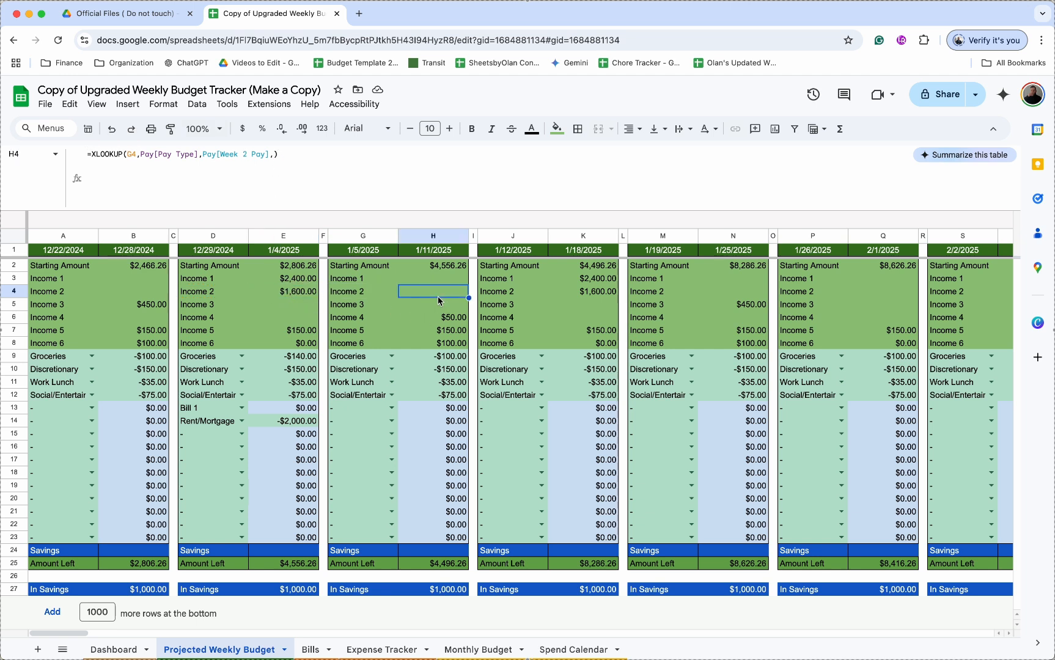
drag(260, 294, 217, 290)
key(super+c)
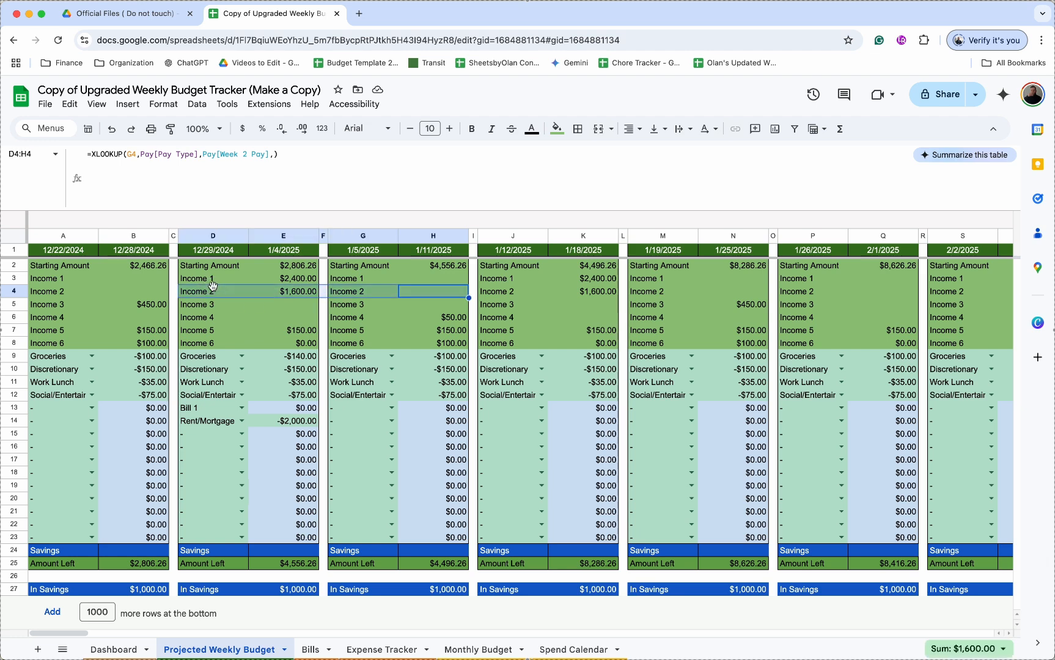
click(496, 294)
key(super+v)
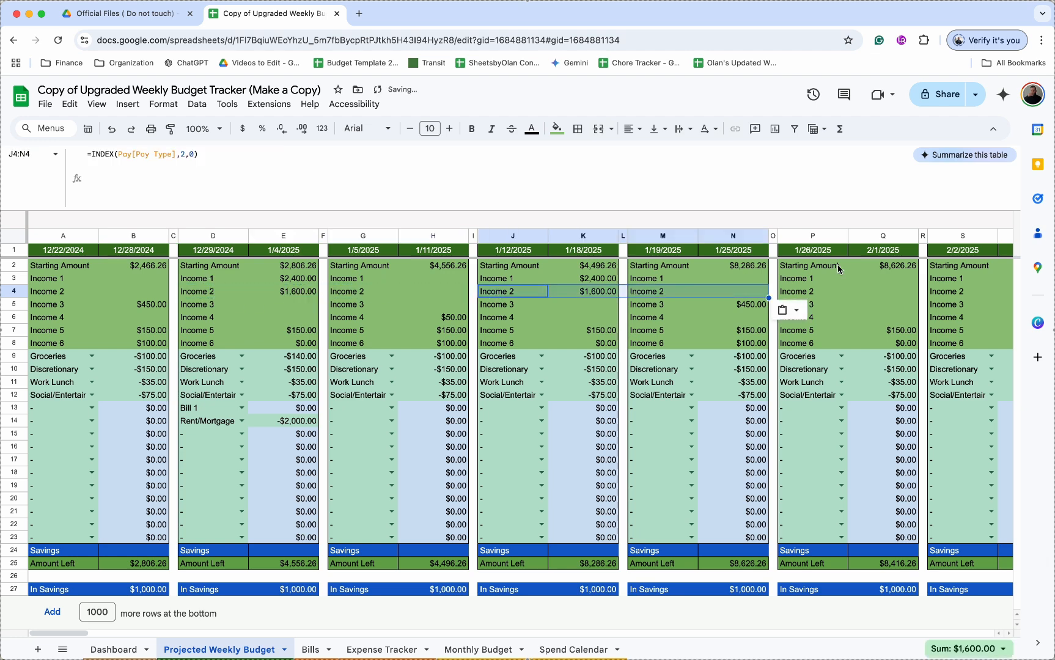
click(817, 294)
key(super+v)
scroll(783, 296, right, 3)
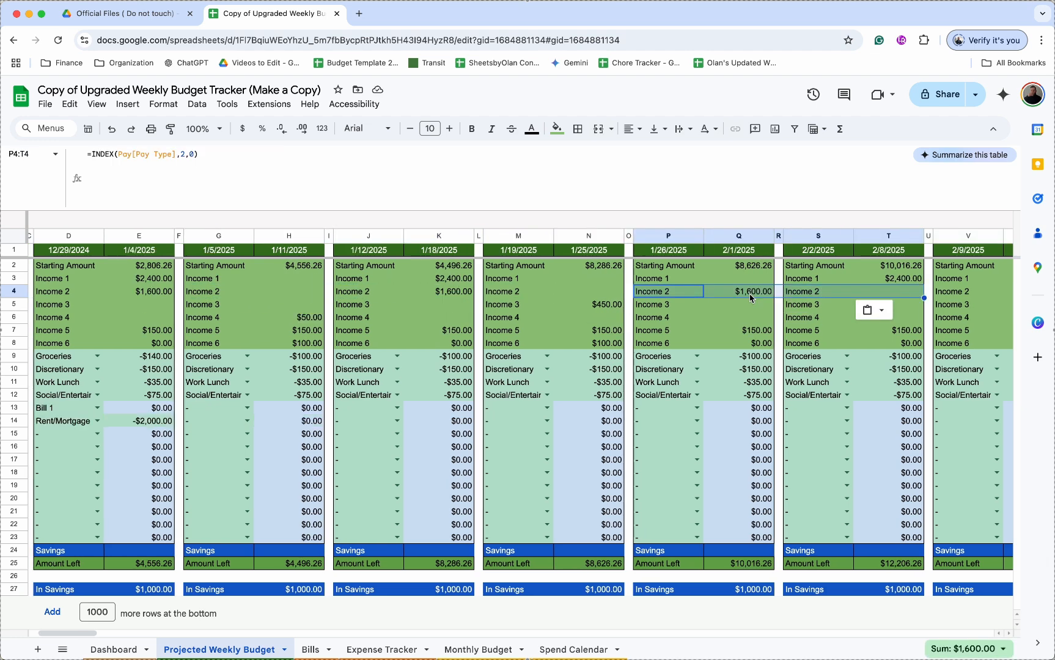
click(750, 294)
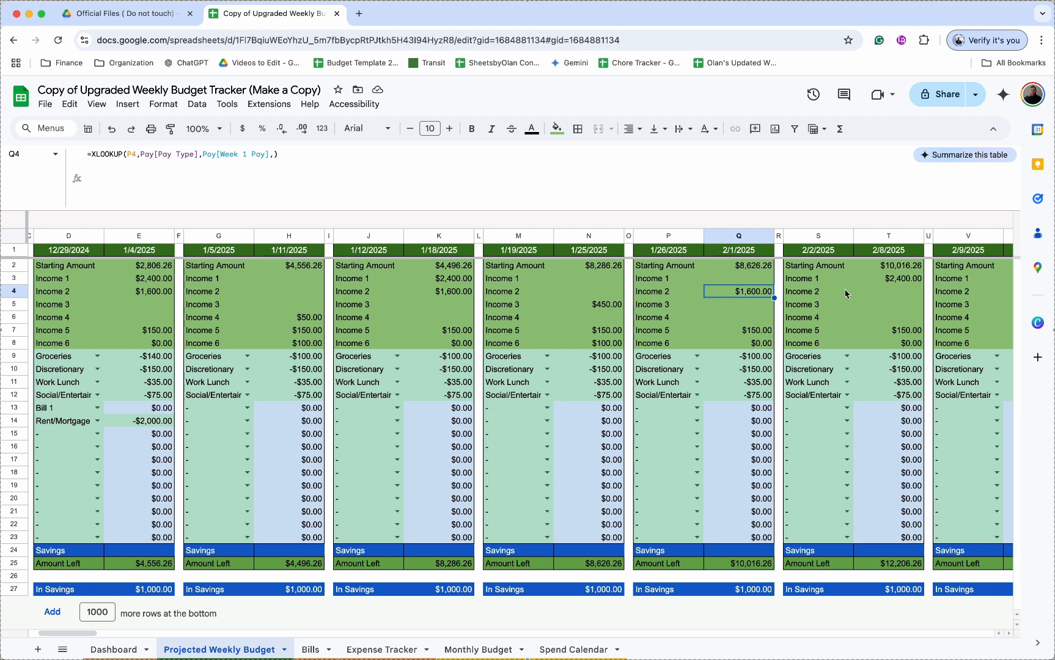
Step: Inspect the Total Income formula on the Bills sheet and review the Projected Weekly Budget weeks through early 2026
click(311, 650)
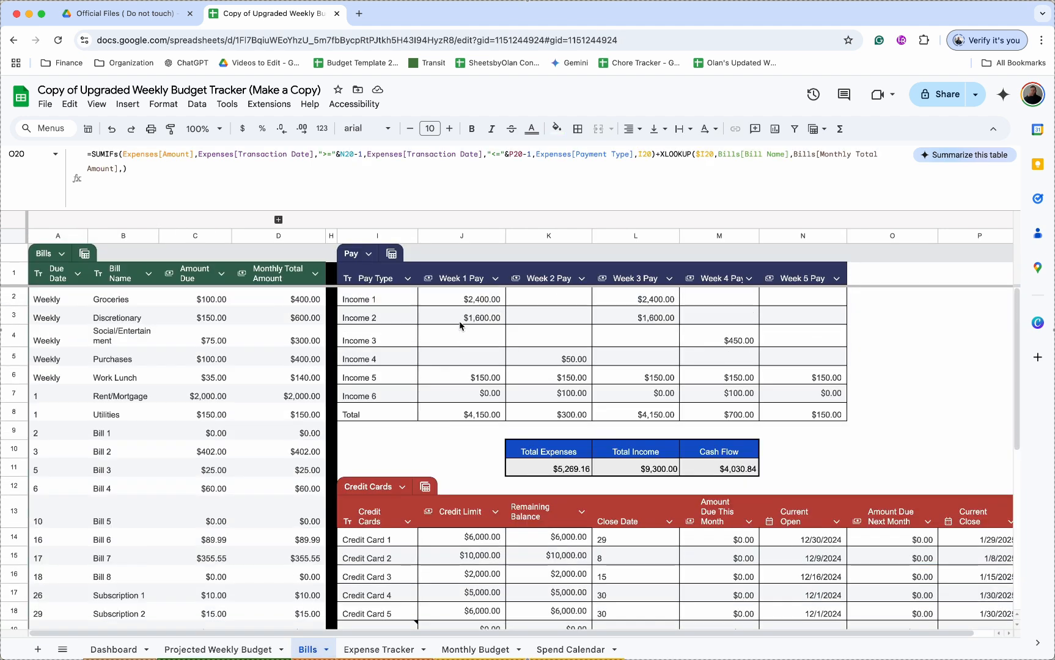
click(653, 474)
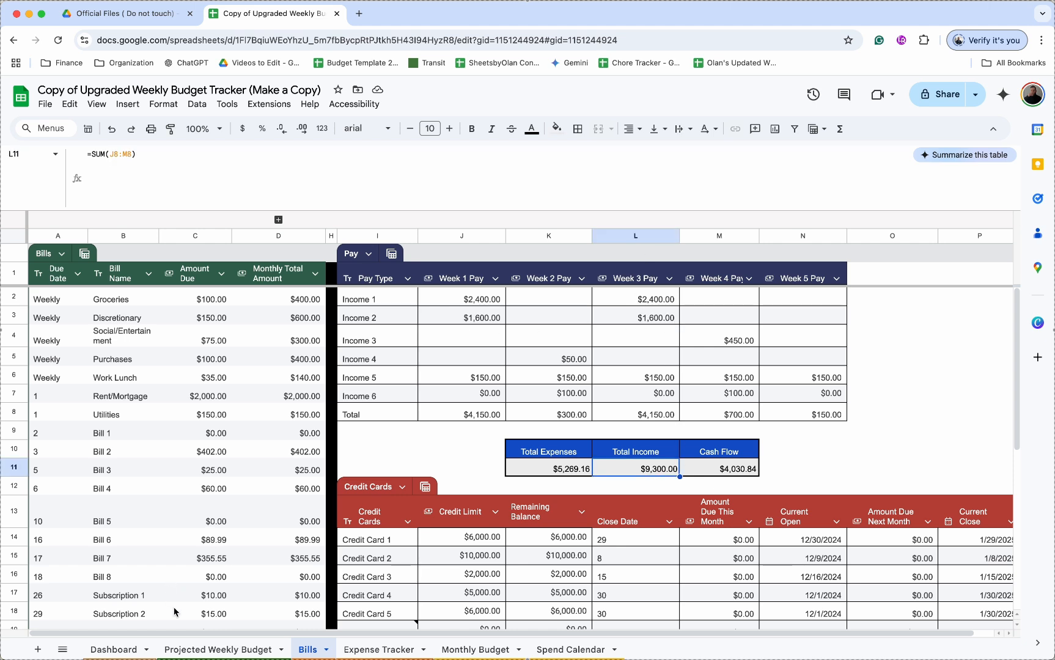
click(217, 650)
scroll(306, 456, right, 10)
scroll(306, 457, right, 15)
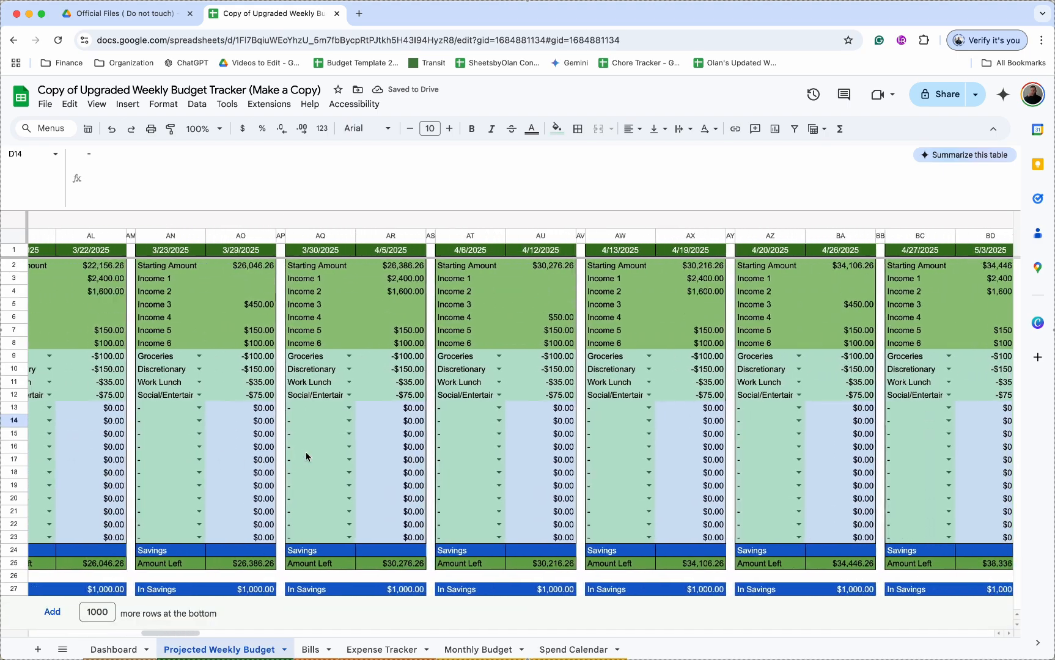
scroll(307, 456, right, 16)
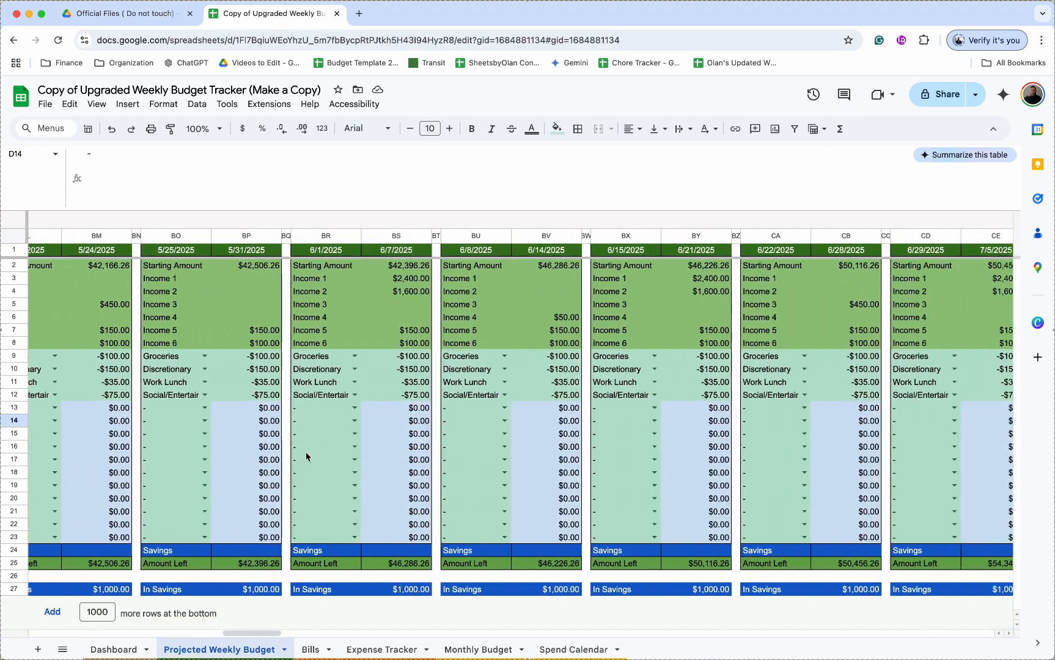
scroll(306, 457, right, 15)
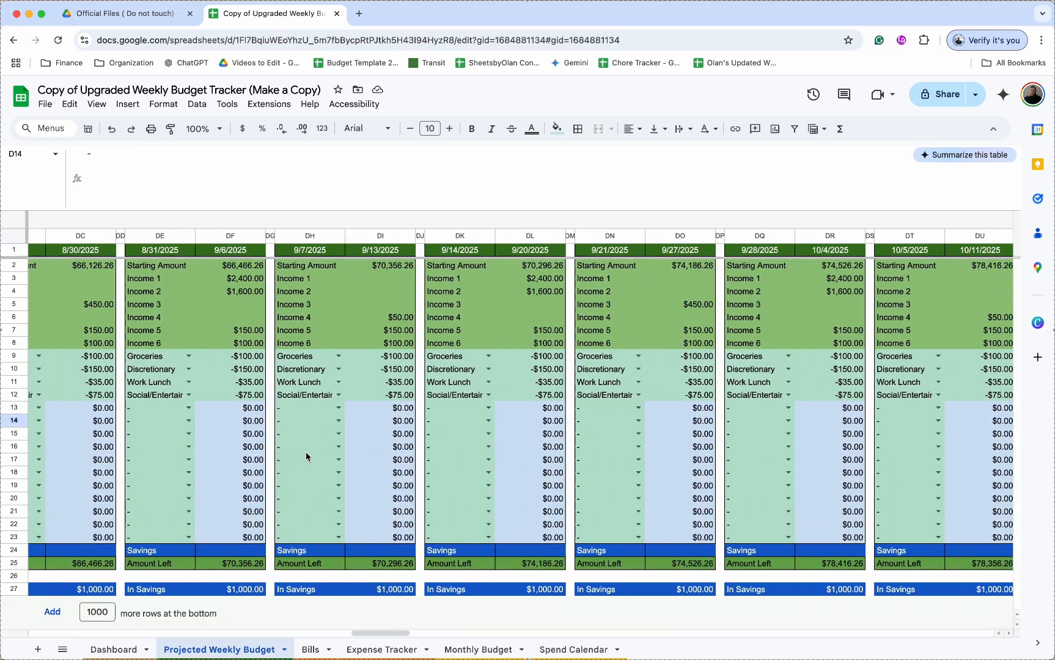
scroll(306, 457, right, 15)
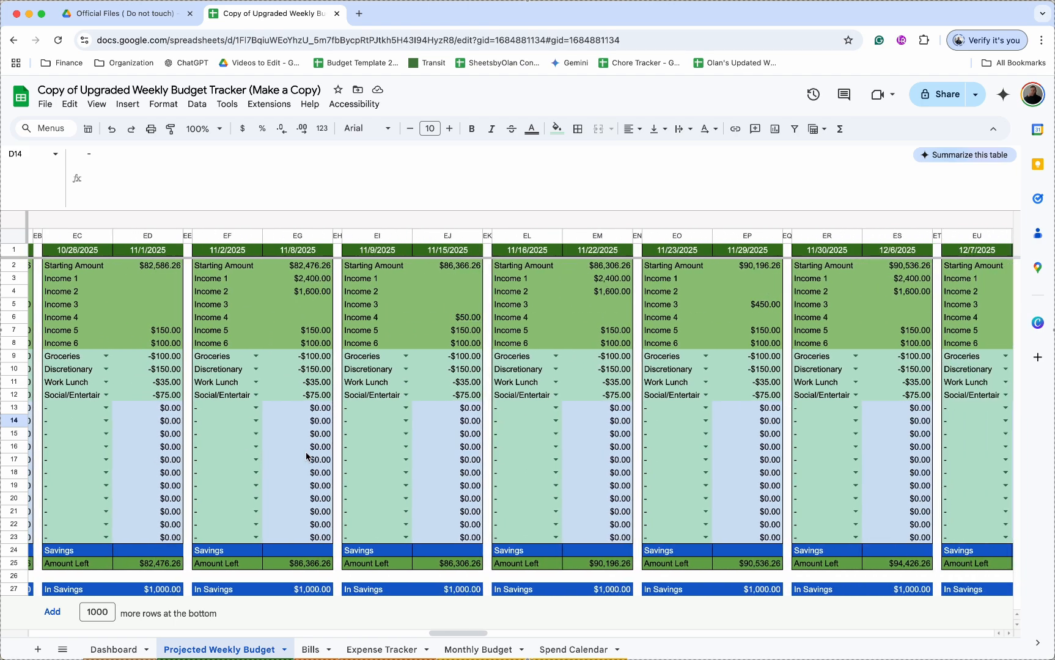
scroll(306, 457, right, 3)
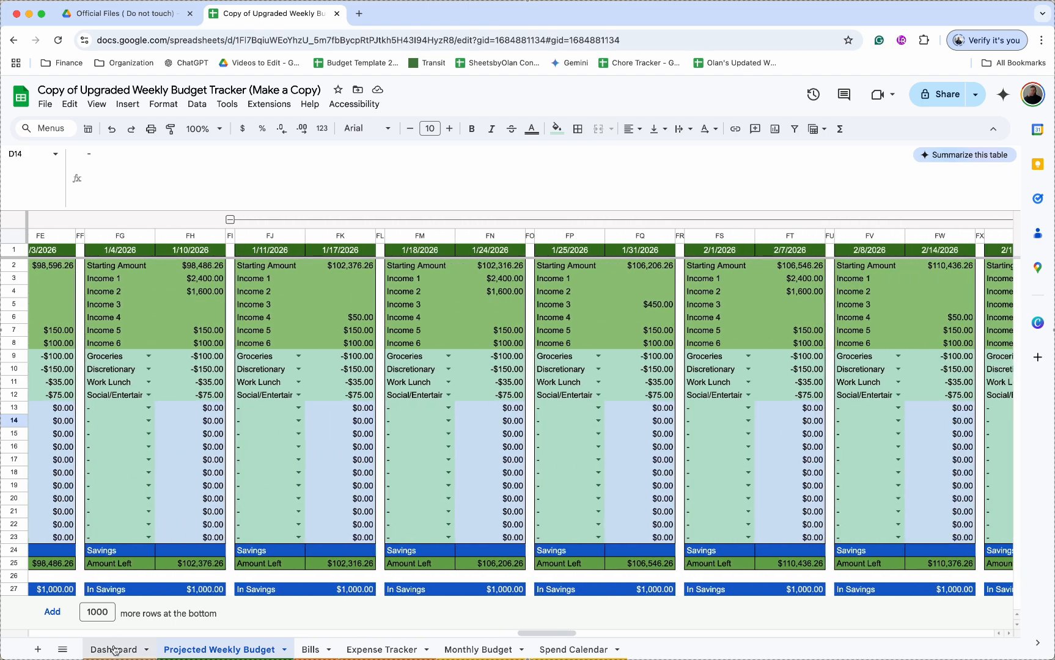
Step: Review the Dashboard's current balance cards, weekly spending chart, 12-month projections and monthly spending charts
click(122, 654)
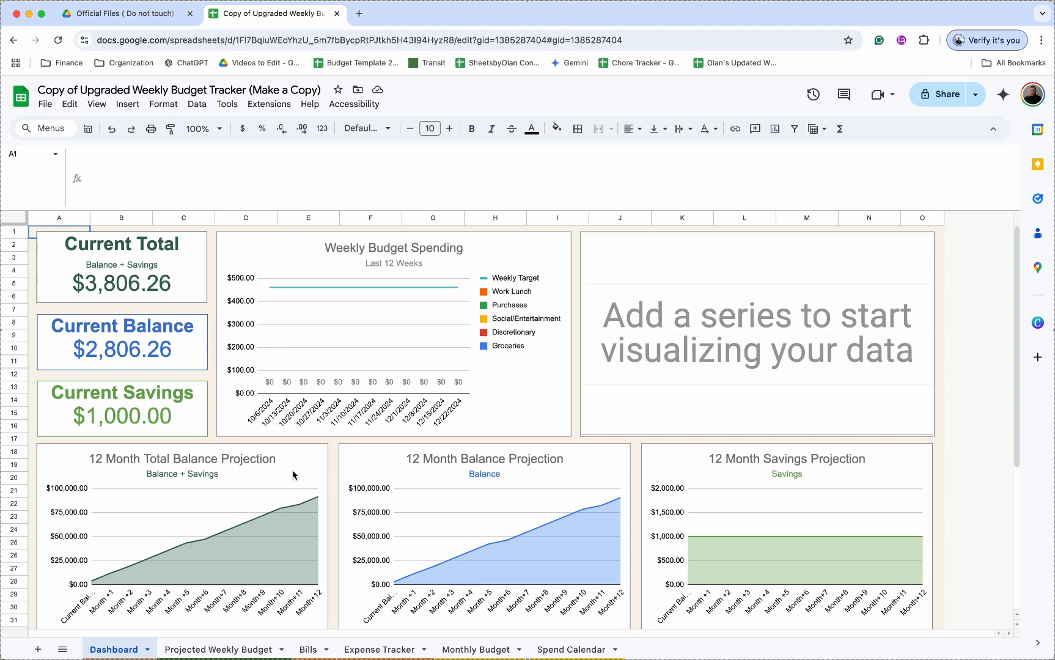
scroll(294, 475, down, 1)
scroll(294, 475, up, 1)
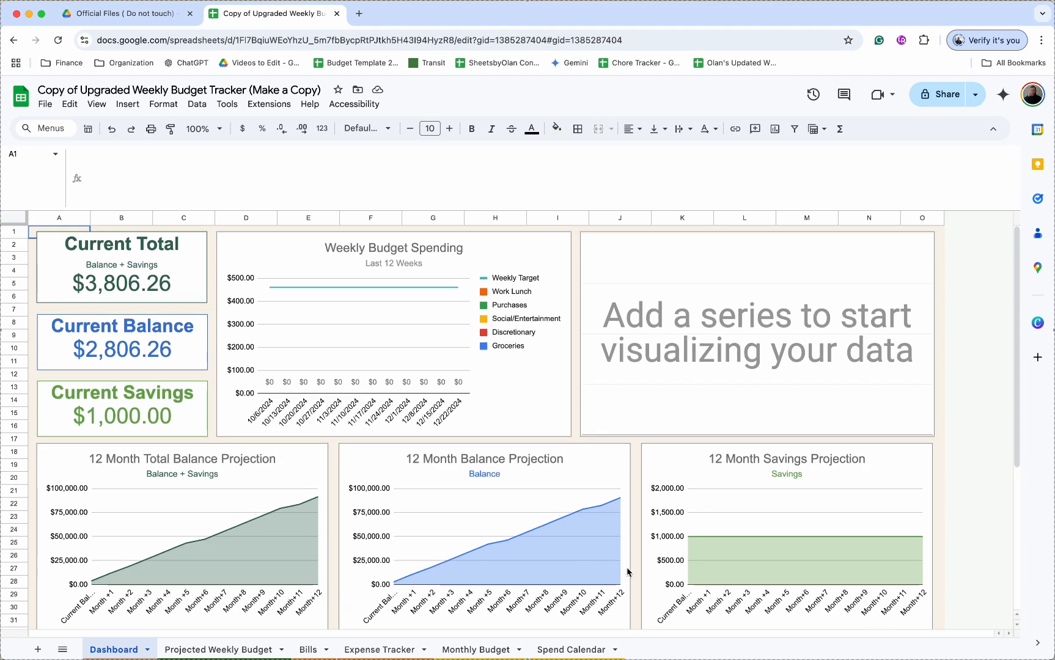
scroll(638, 571, down, 5)
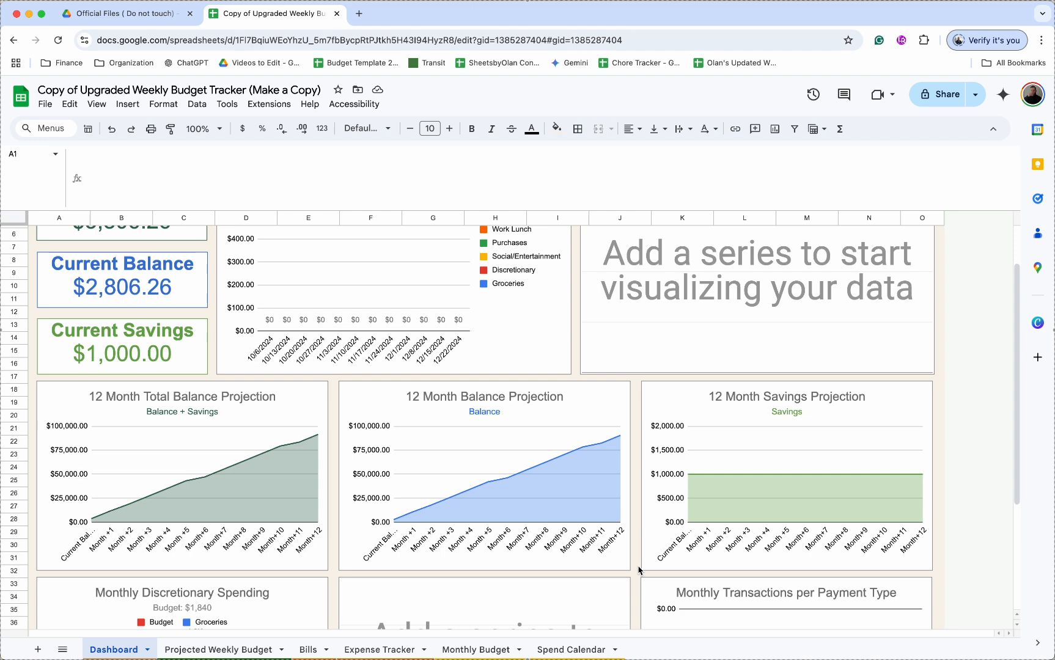
scroll(638, 571, down, 5)
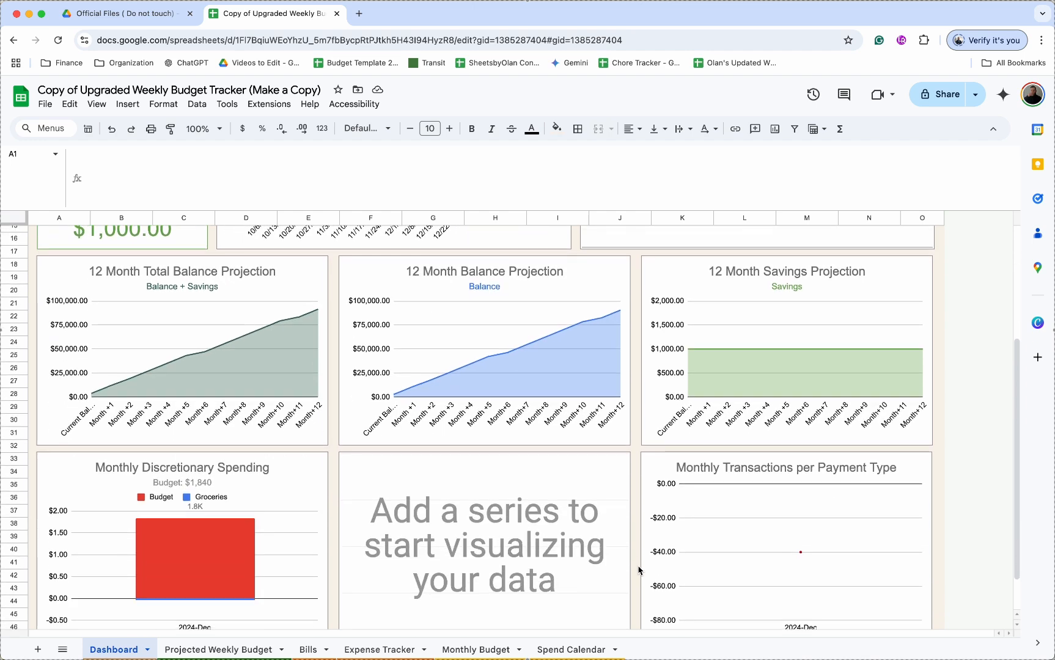
scroll(638, 571, up, 8)
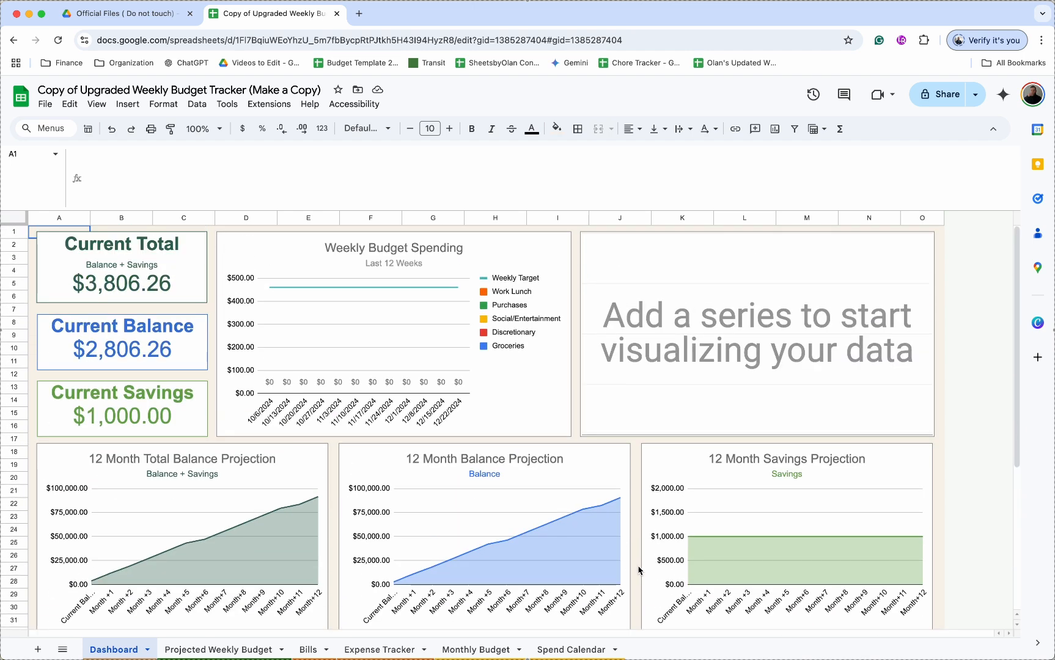